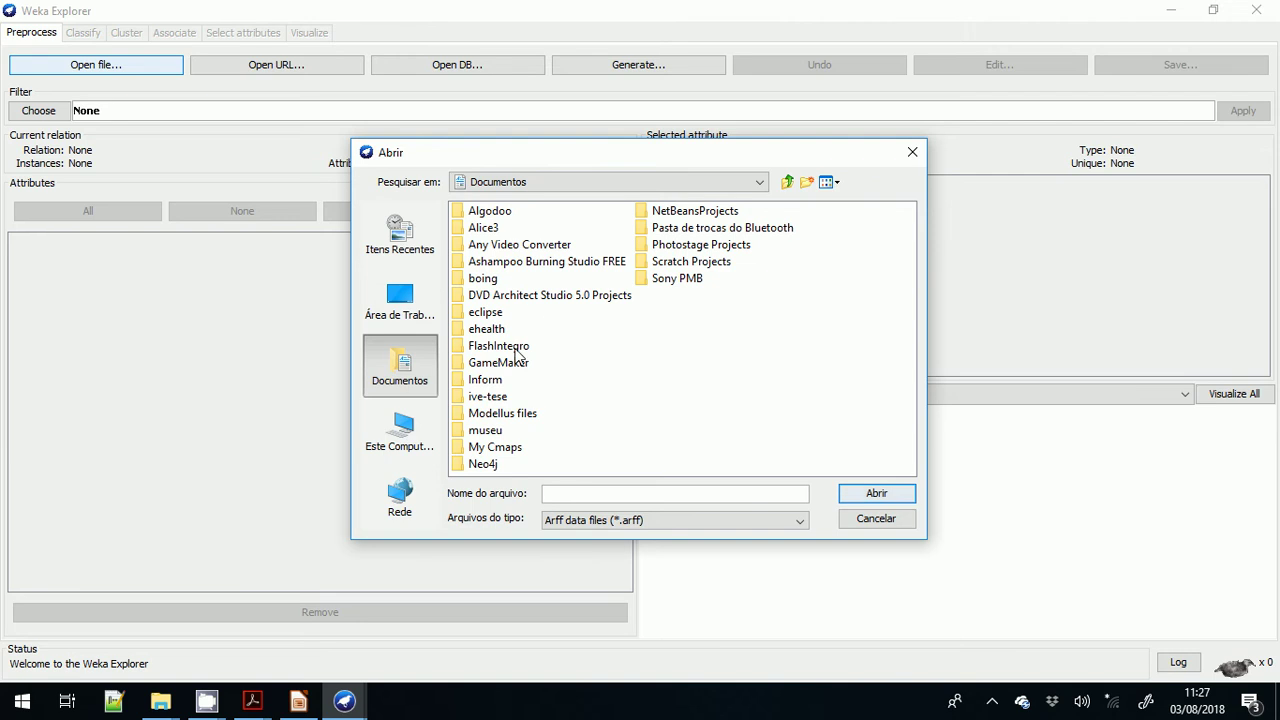
- Browse Google Drive File Stream (G:) to the eHealth folder inside Drives de equipe
click(409, 458)
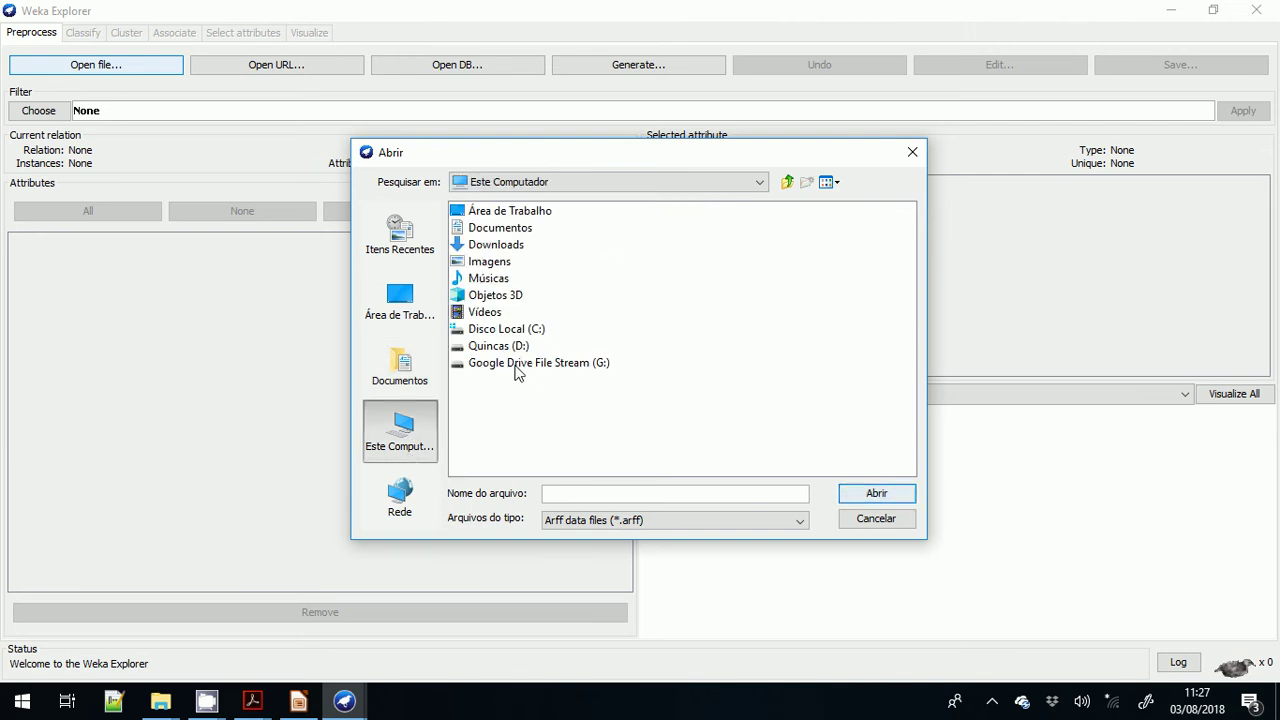
click(517, 370)
double_click(517, 368)
double_click(500, 212)
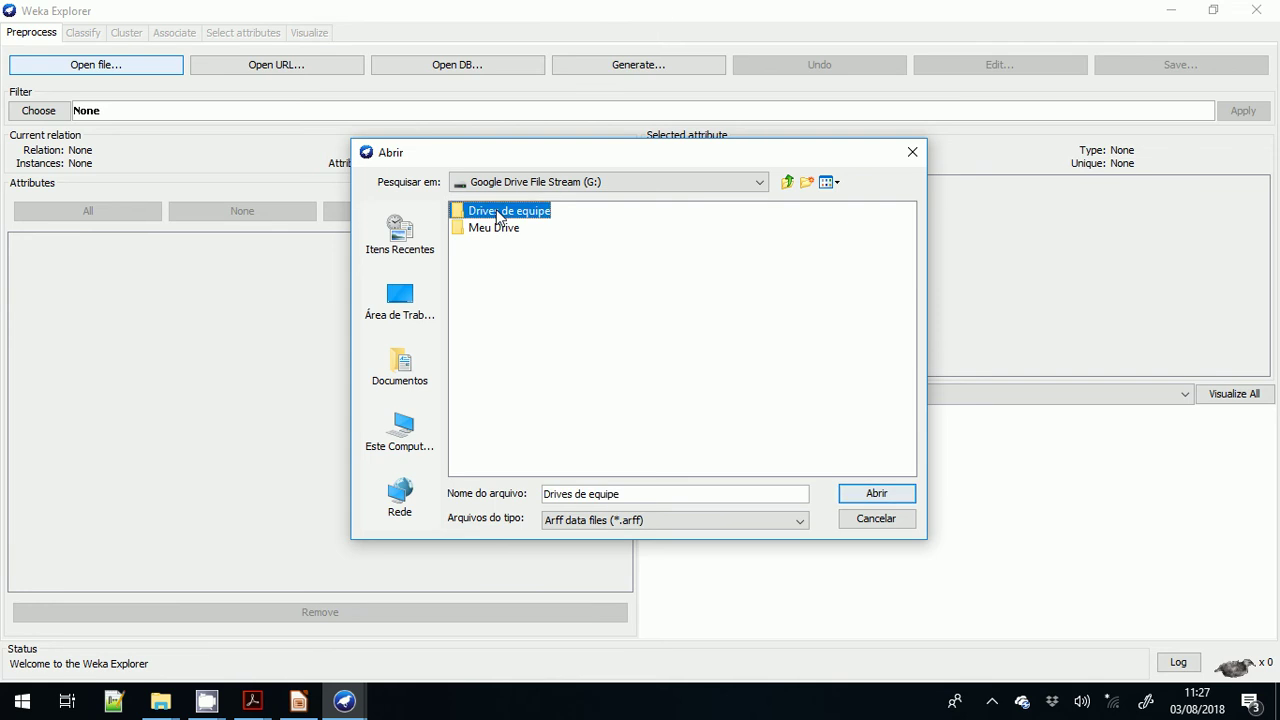
double_click(497, 212)
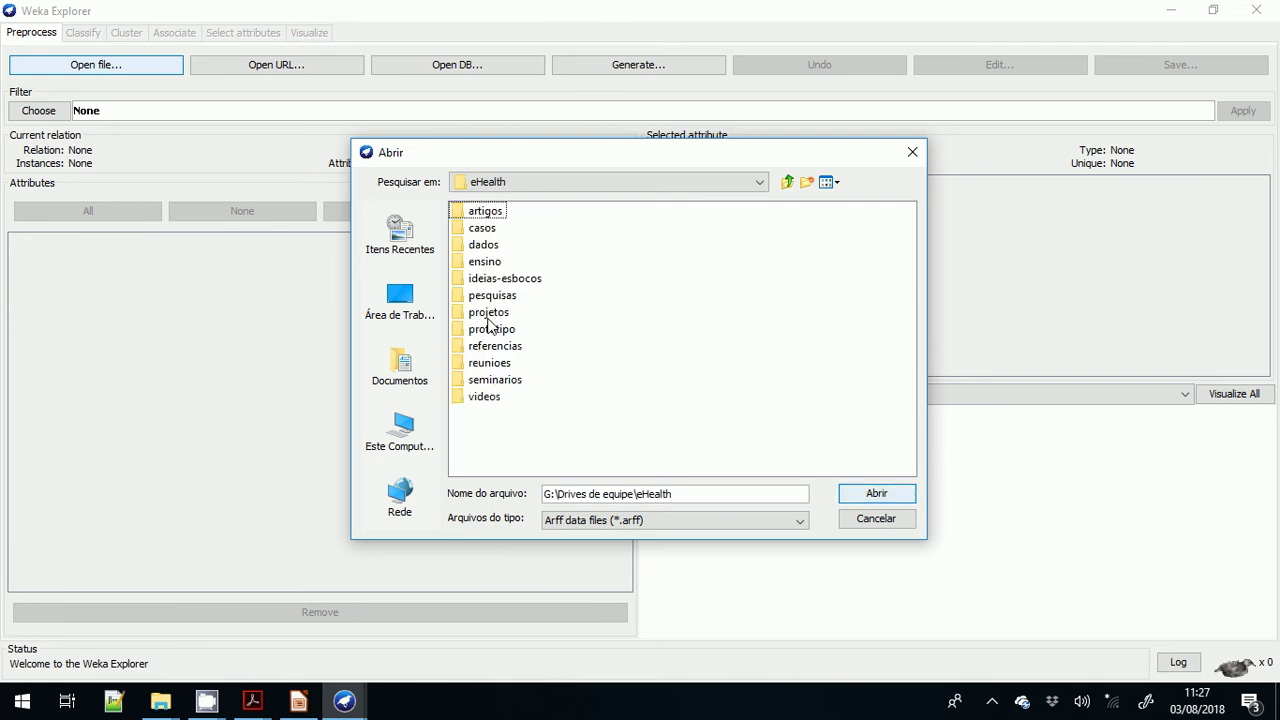
- Open zombie-health-spreadsheet-ml.arff from the ensino\dinamicas\weka-gephi\weka folder
click(483, 261)
double_click(483, 261)
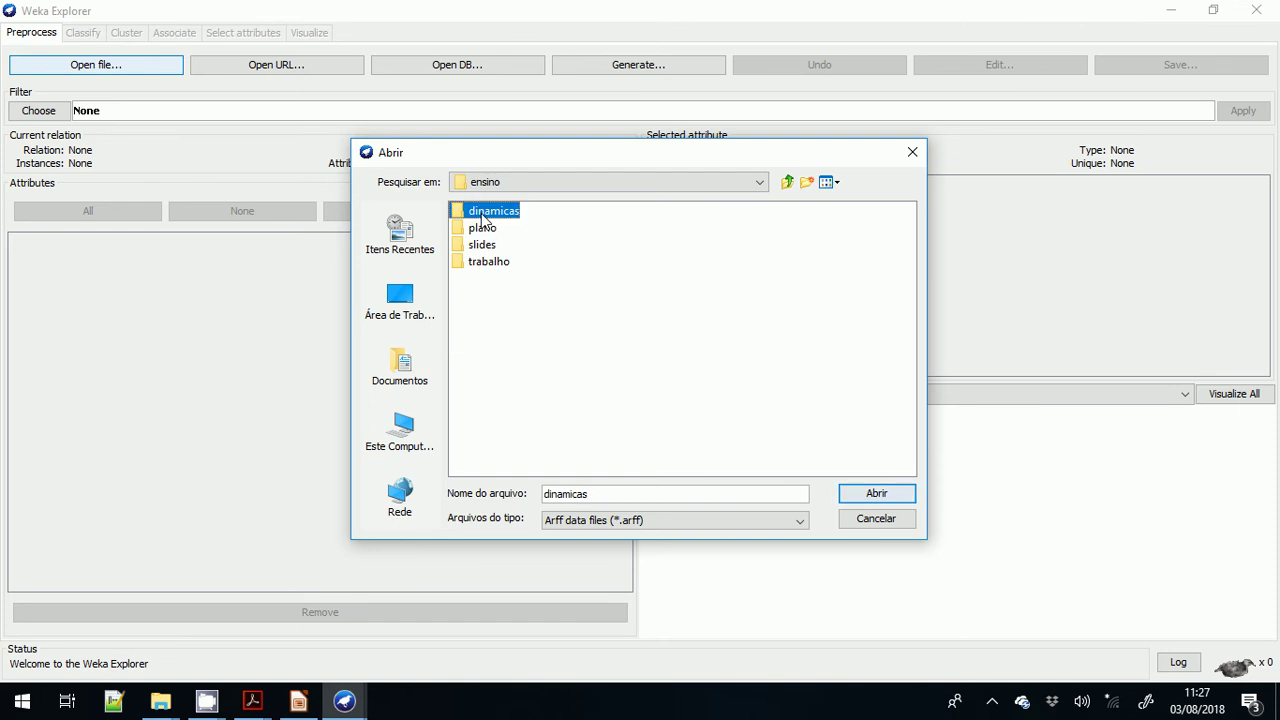
double_click(483, 214)
double_click(480, 227)
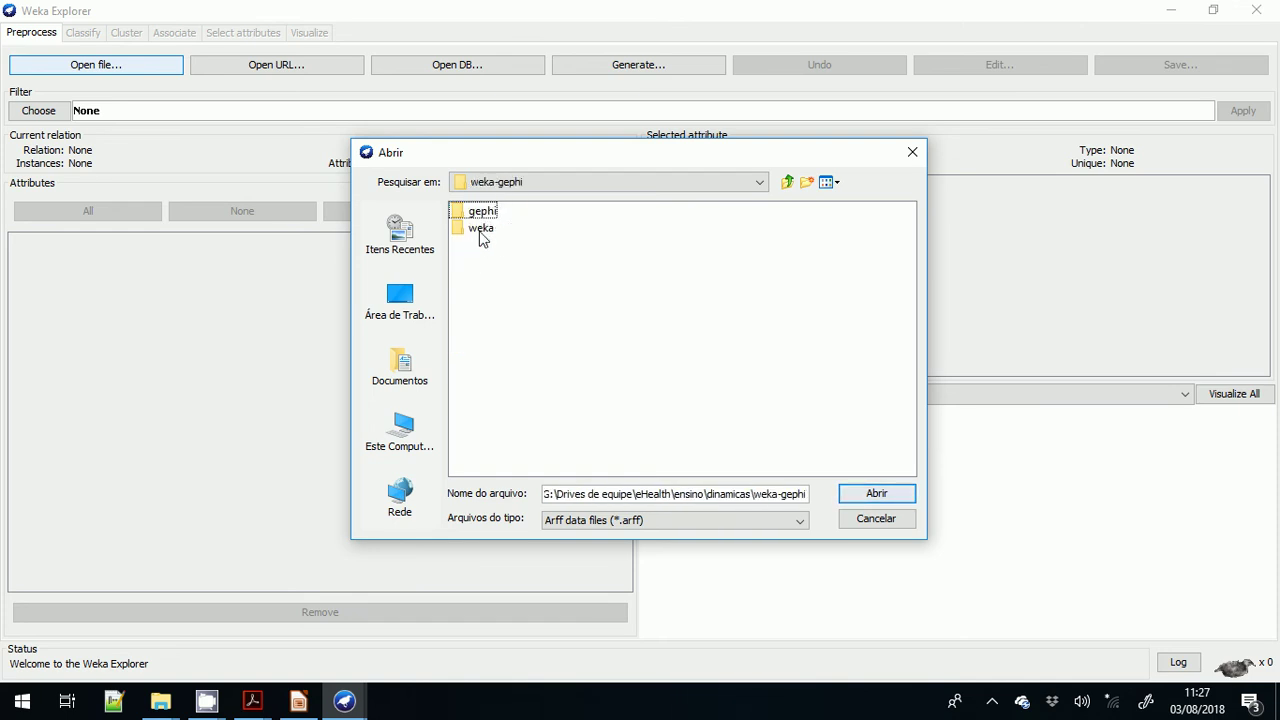
double_click(481, 231)
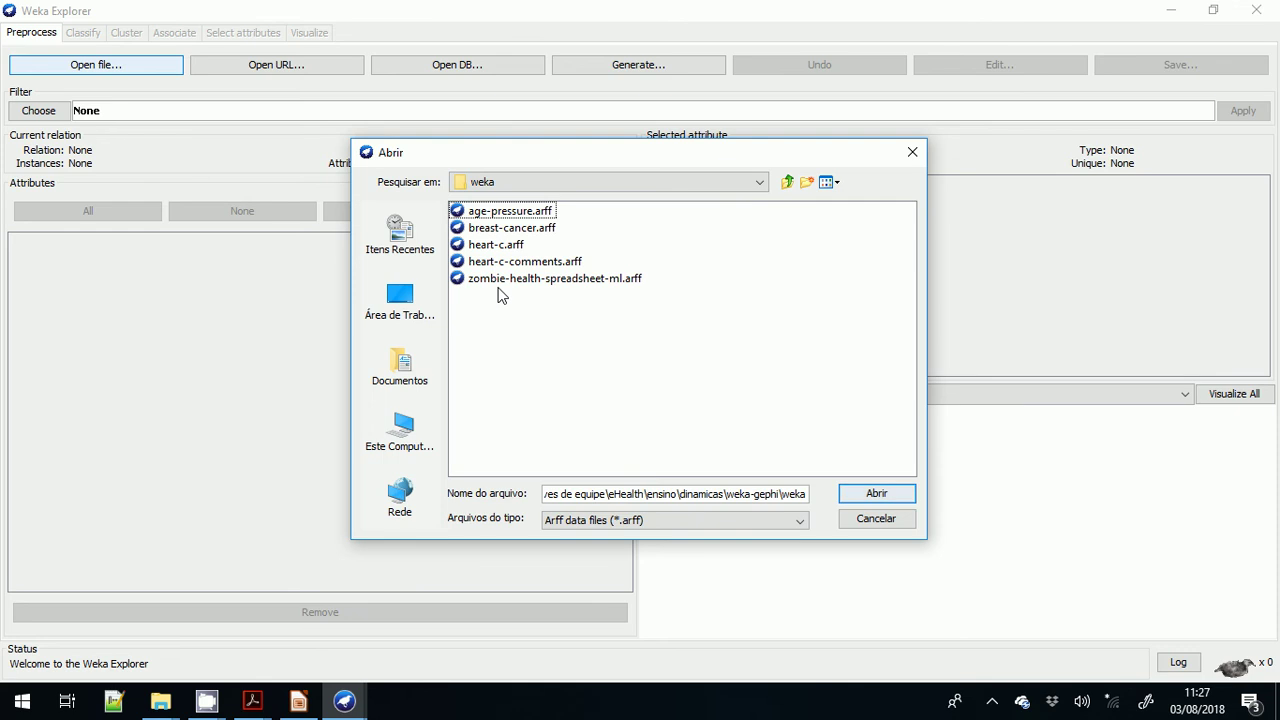
click(500, 279)
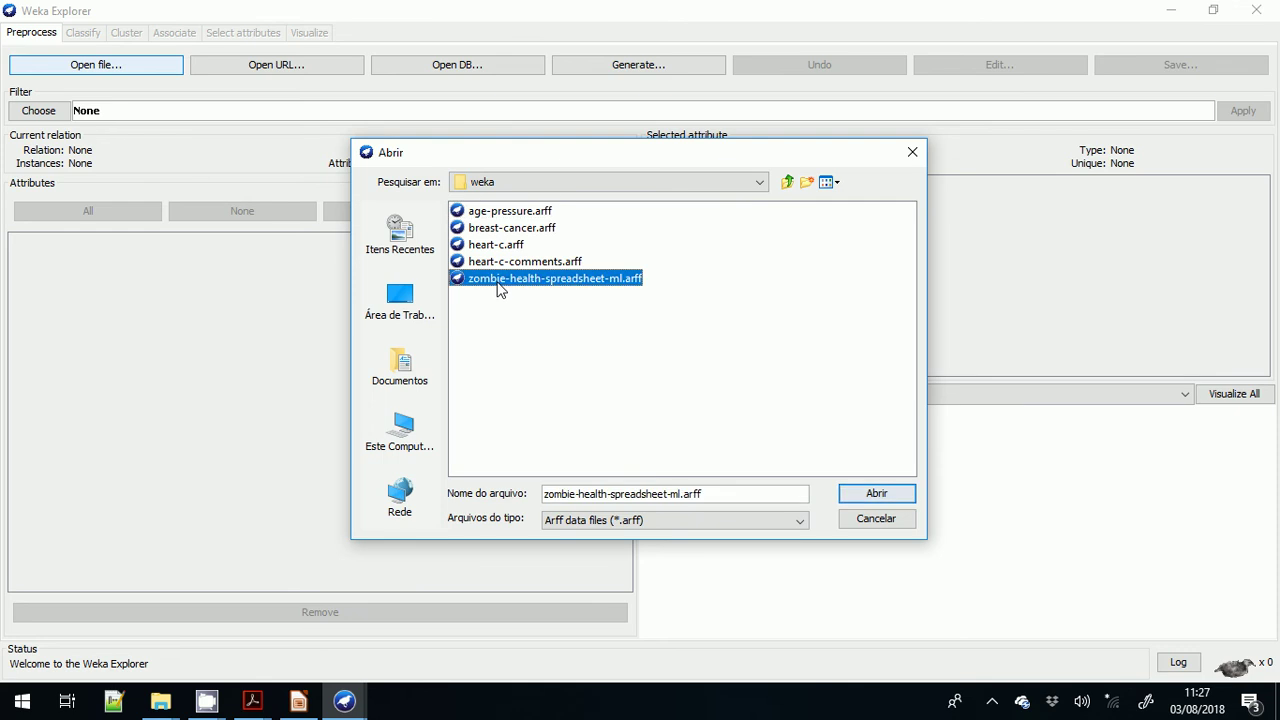
click(886, 496)
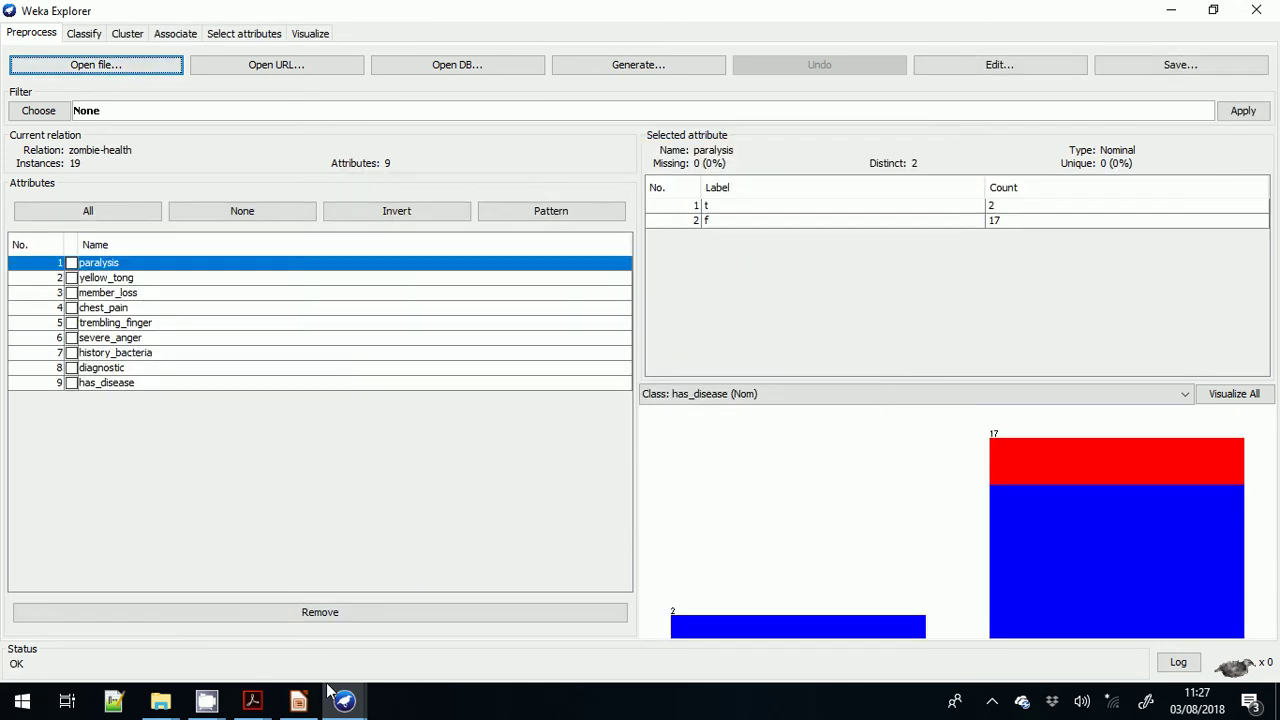
- Switch to File Explorer and browse Google Drive File Stream to Drives de equipe\eHealth\ensino
mouse_move(186, 706)
click(341, 615)
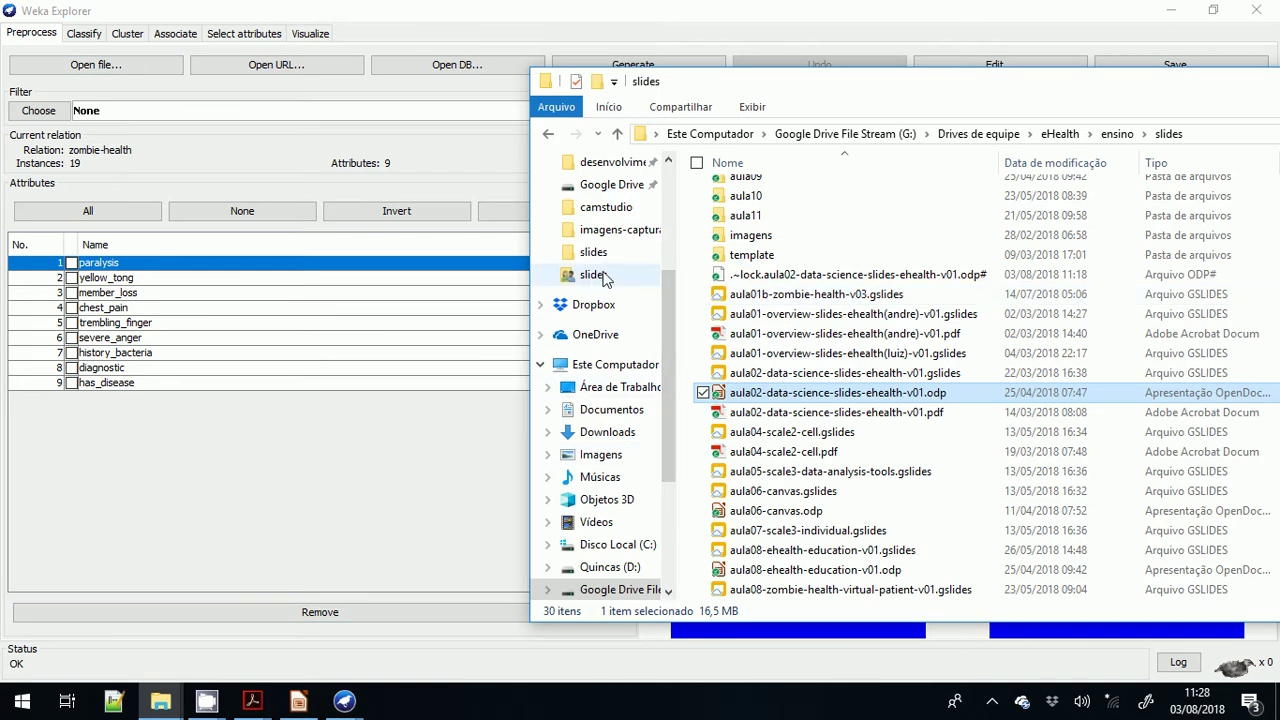
scroll(605, 280, up, 1)
click(598, 228)
double_click(740, 190)
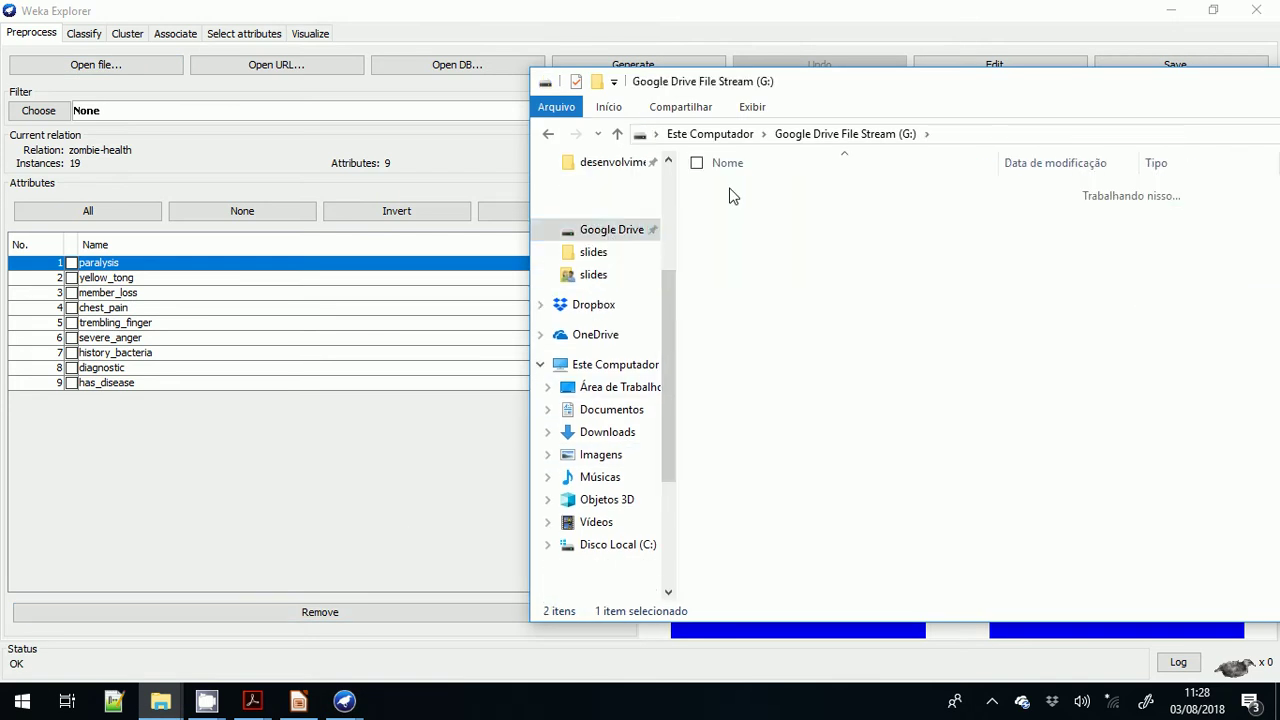
double_click(735, 192)
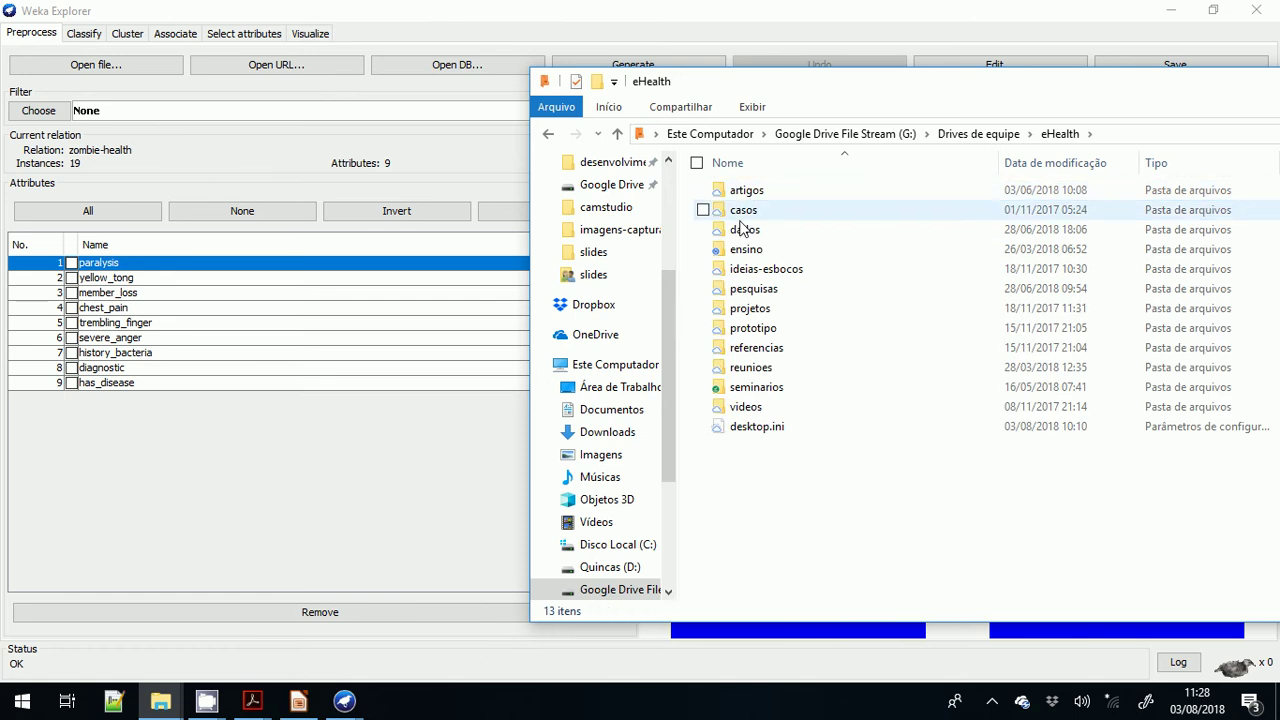
double_click(744, 250)
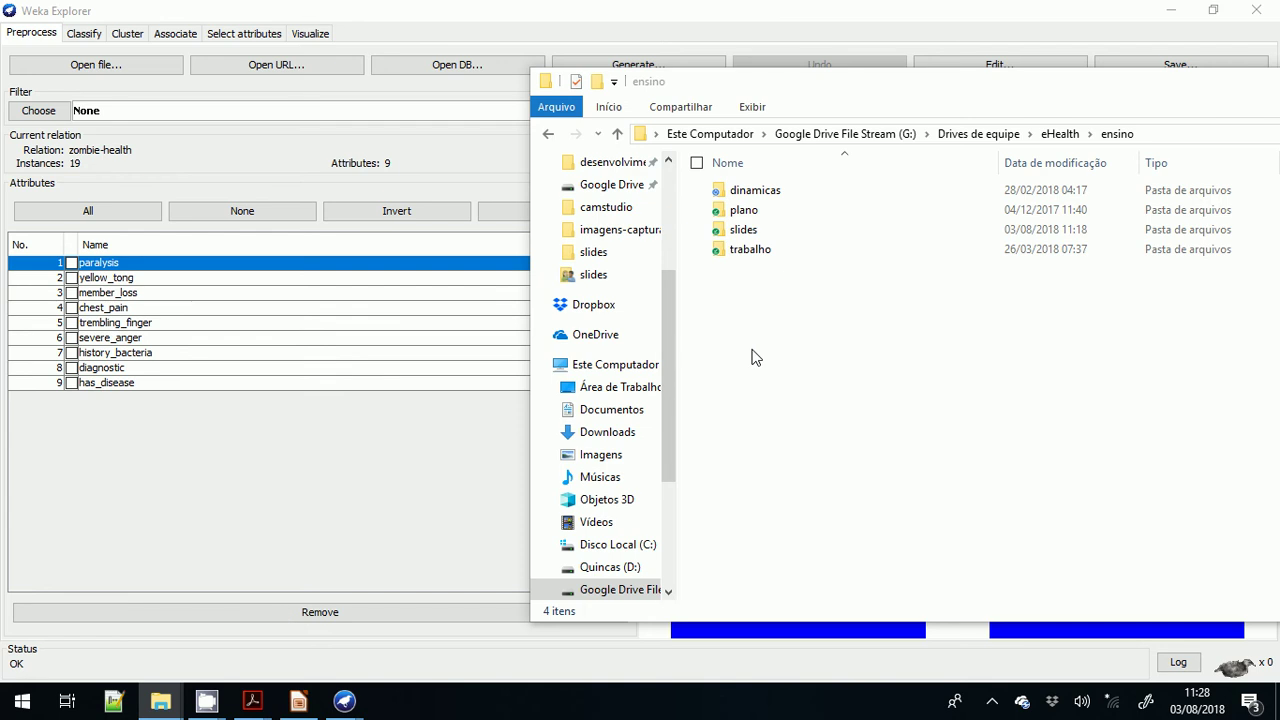
- Switch to Notepad++ and read zombie-health-spreadsheet-ml.arff from its attribute declarations down through the data rows
key(alt+Tab)
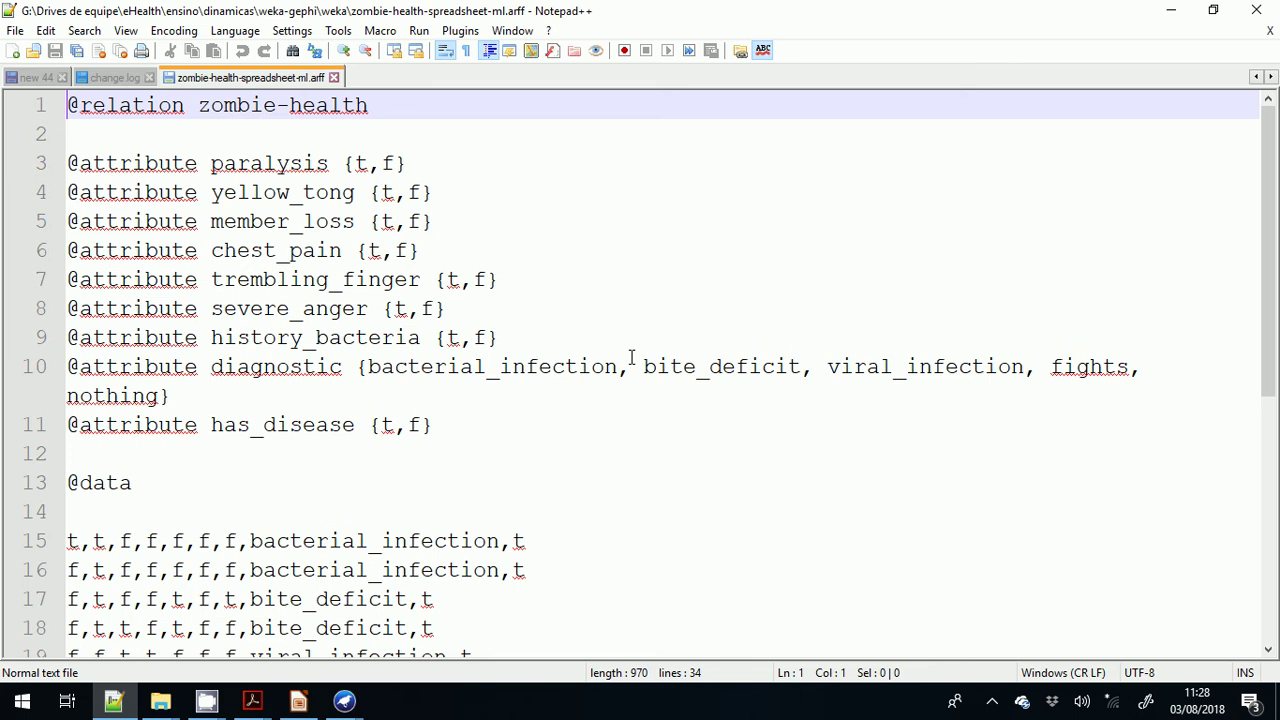
key(Down)
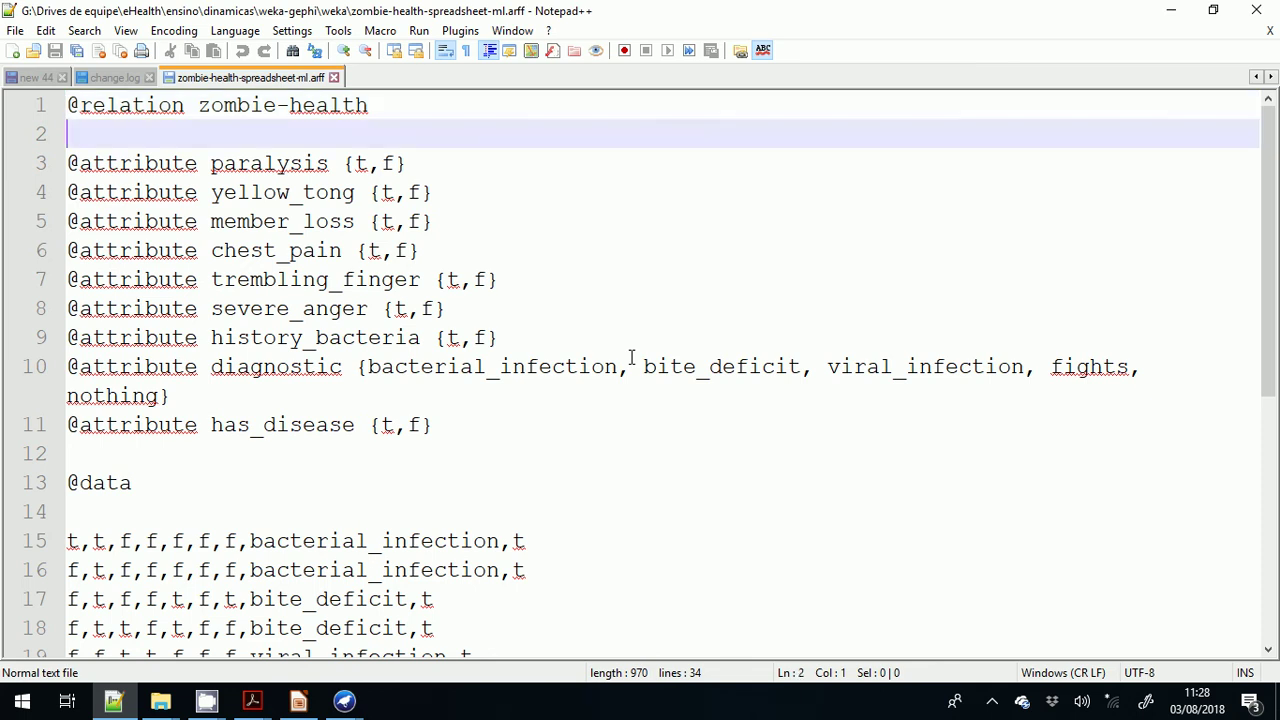
key(Down)
key(Down)
key(Down)
key(Down)
key(Down)
key(Down)
key(Down)
key(Down)
key(Down)
key(Down)
key(Down)
key(Down)
key(Down)
key(Down)
key(Down)
key(Down)
key(Down)
key(Down)
key(Down)
key(Down)
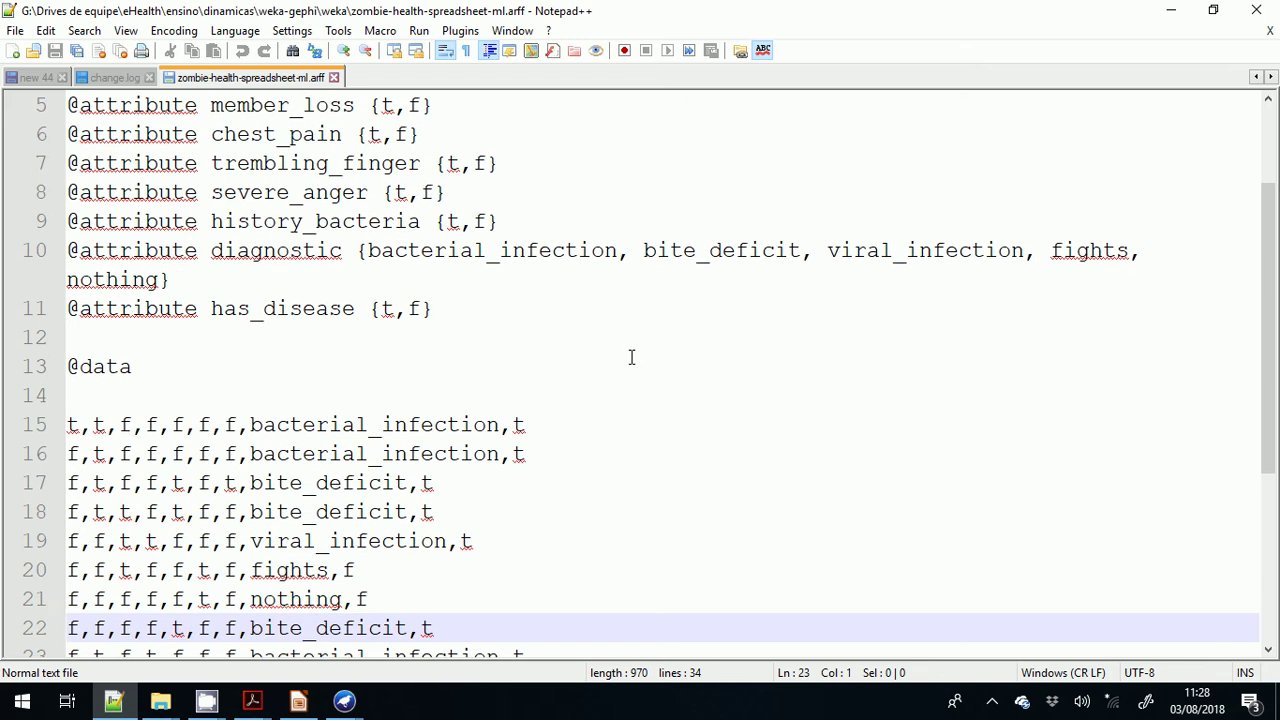
key(Down)
key(Down)
key(Down)
key(Down)
key(Down)
key(Down)
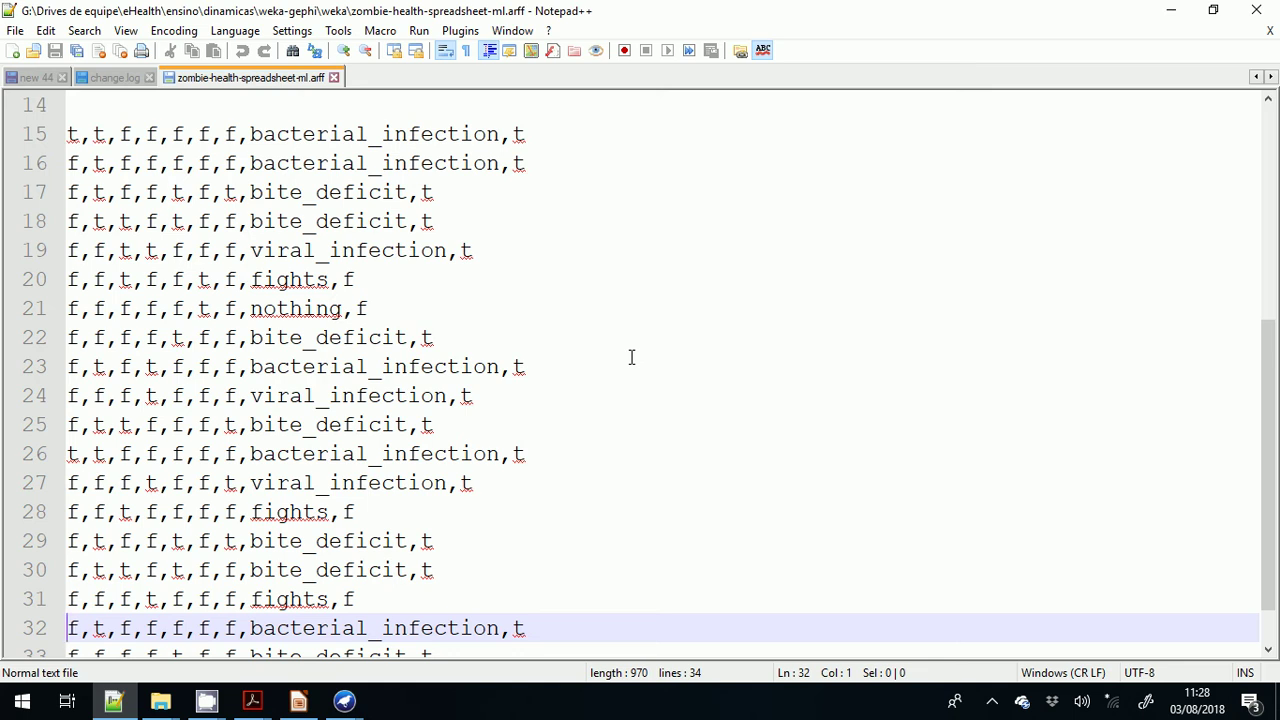
key(Up)
key(Up)
key(Up)
key(Up)
key(Up)
key(Up)
key(Up)
key(Up)
key(Up)
key(Up)
key(Up)
key(Up)
key(Up)
key(Up)
key(Up)
key(Up)
key(Up)
key(Up)
key(Up)
key(Up)
key(Up)
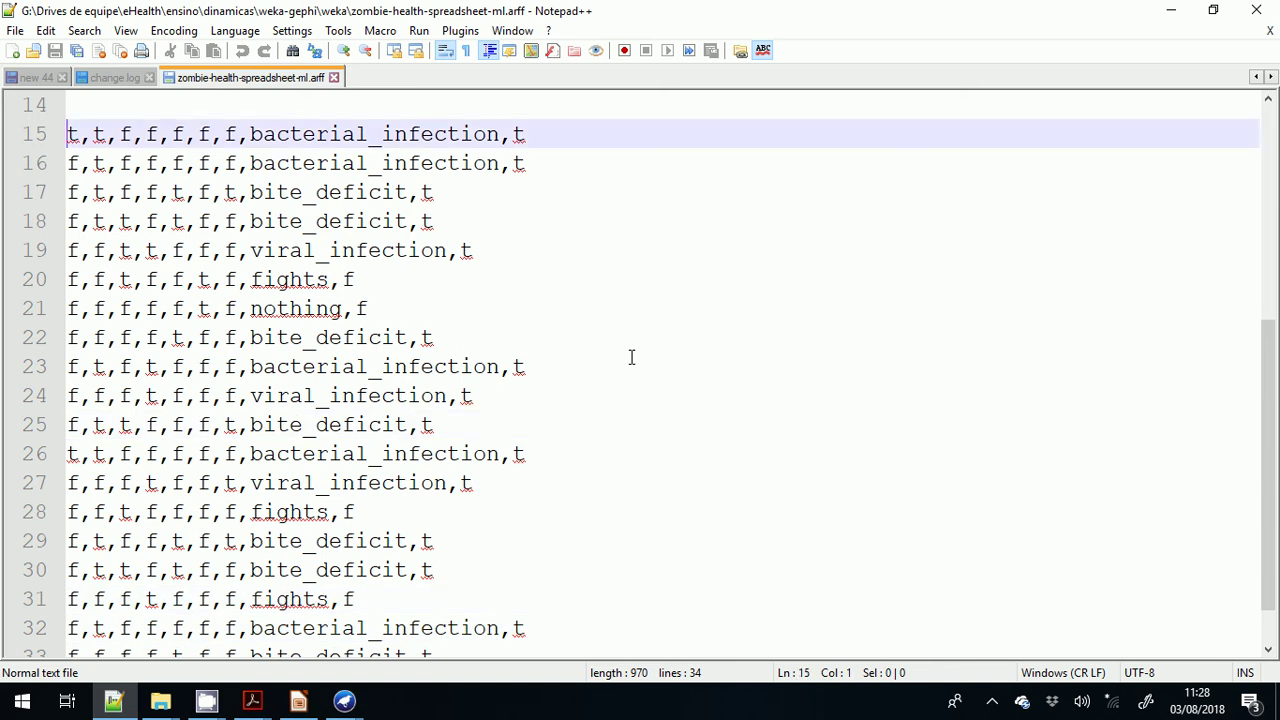
key(Up)
key(Up)
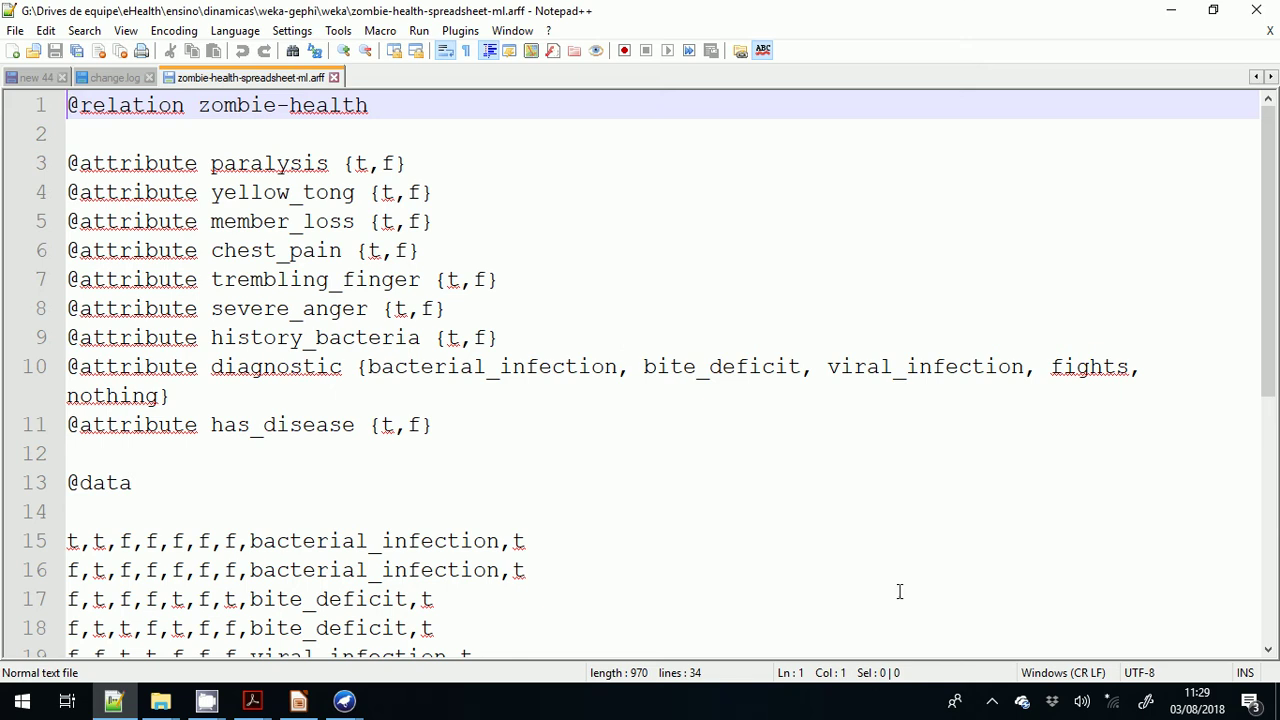
- Switch back to Weka Explorer and view the available class attributes, keeping has_disease as the class
mouse_move(345, 702)
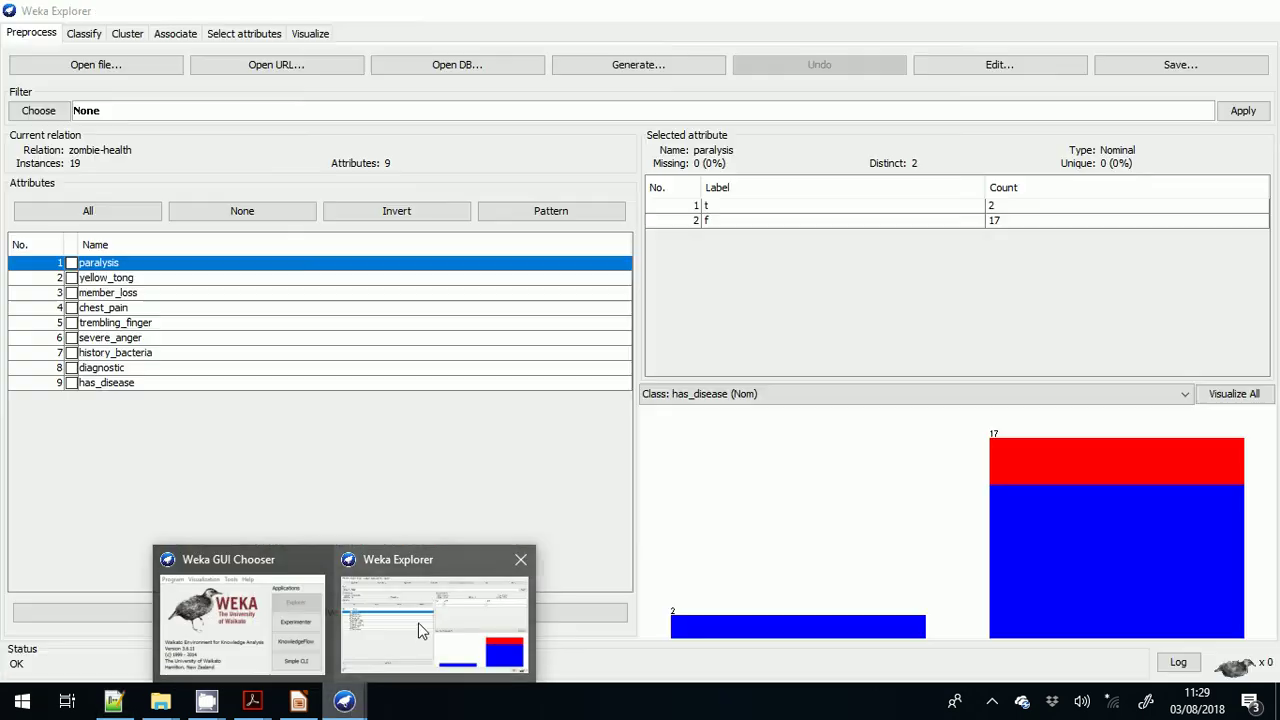
click(420, 626)
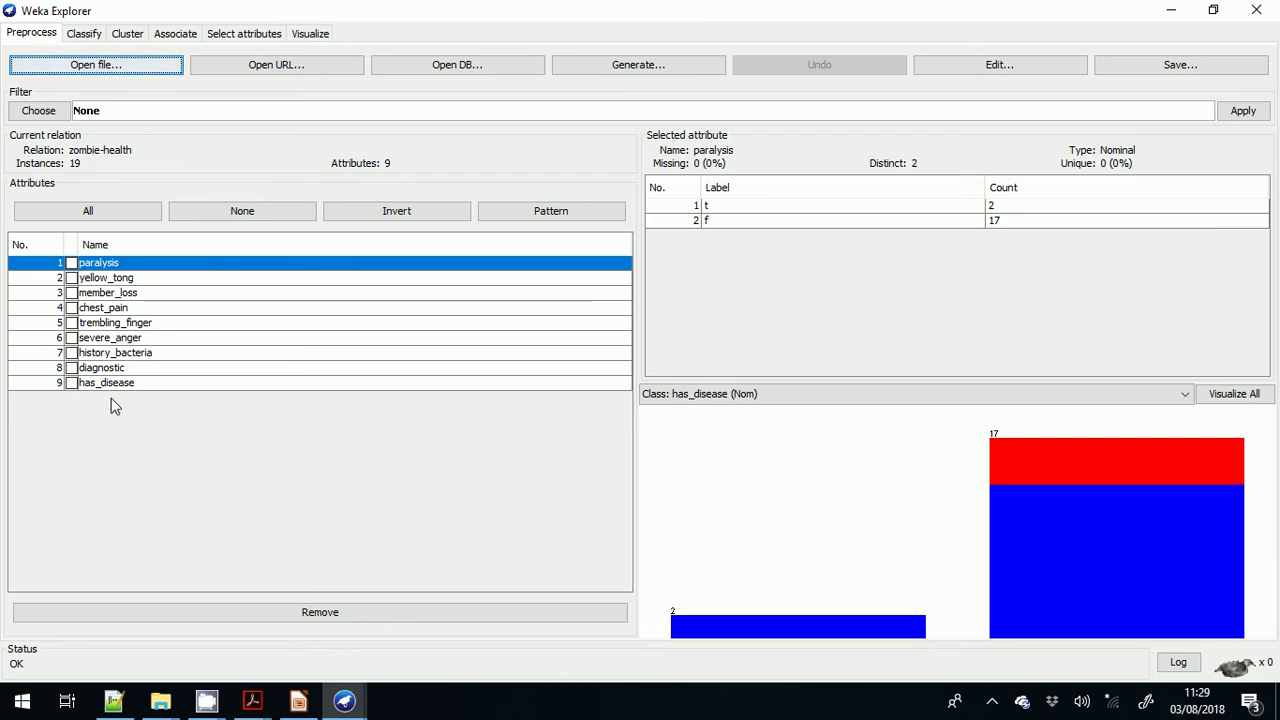
click(757, 396)
click(757, 396)
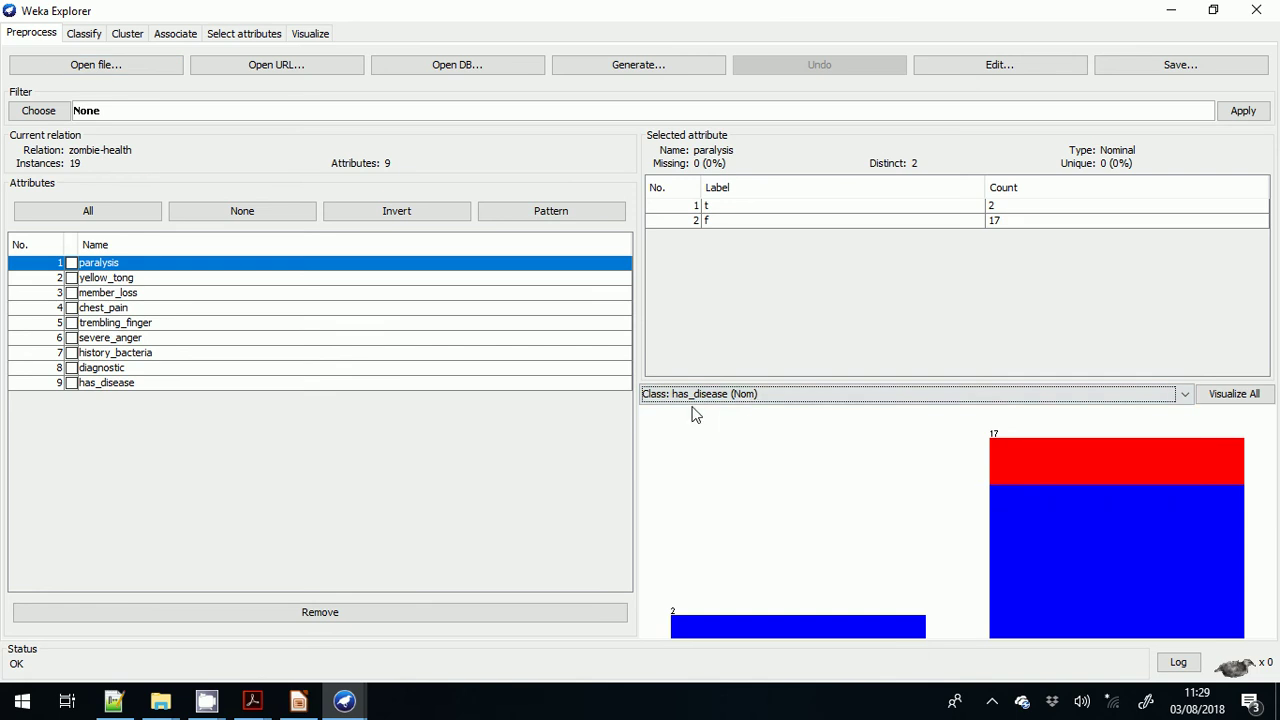
click(731, 399)
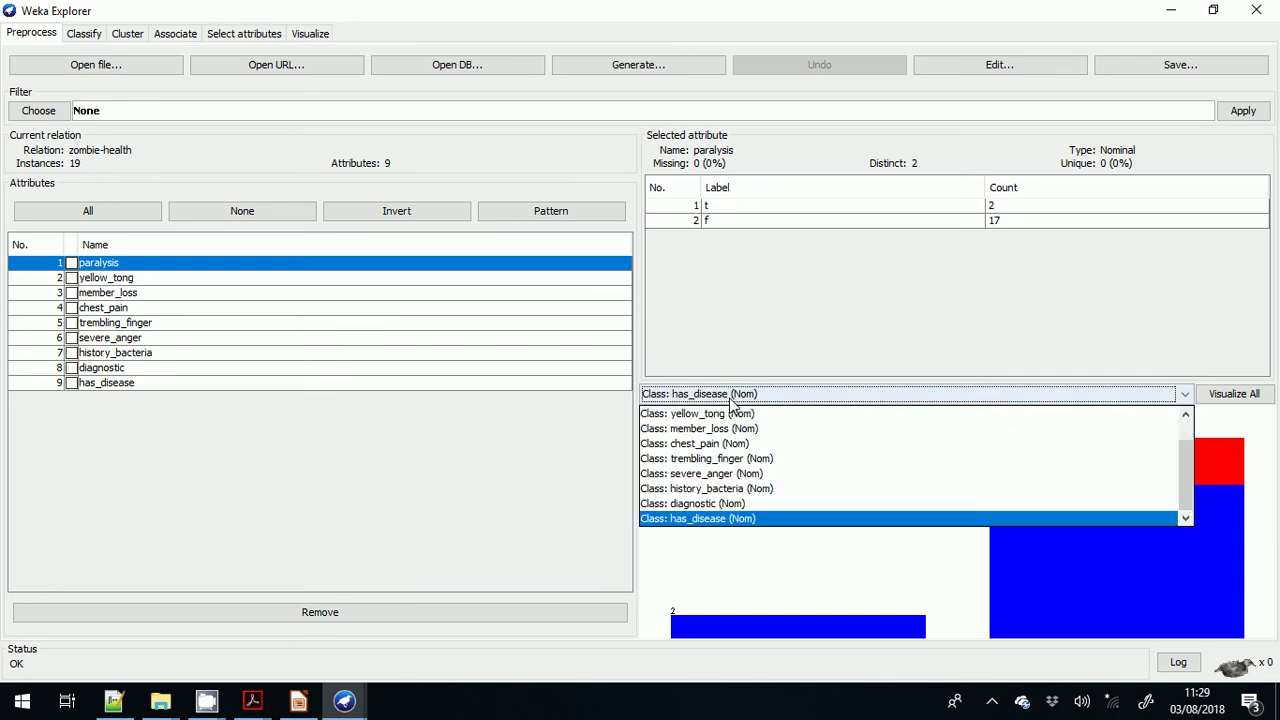
click(731, 399)
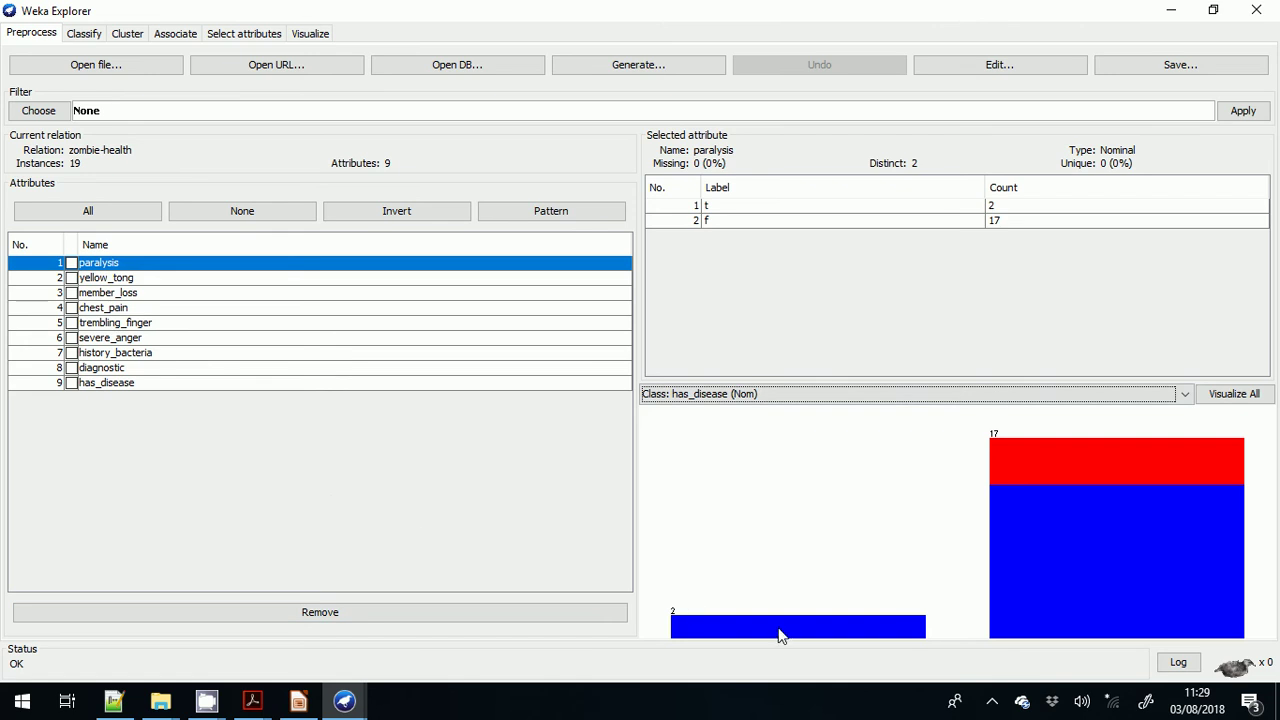
- Examine the has_disease distribution, then each symptom from paralysis through severe_anger, against the has_disease class
mouse_move(781, 636)
click(122, 383)
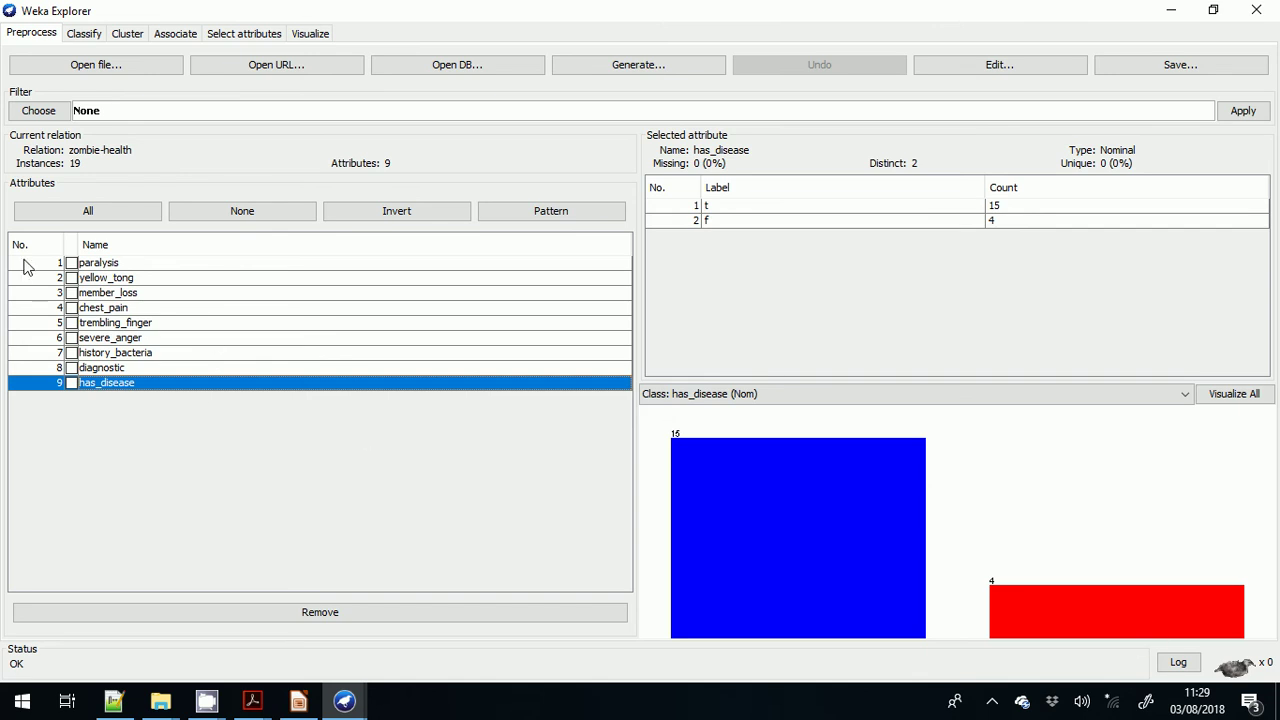
click(102, 264)
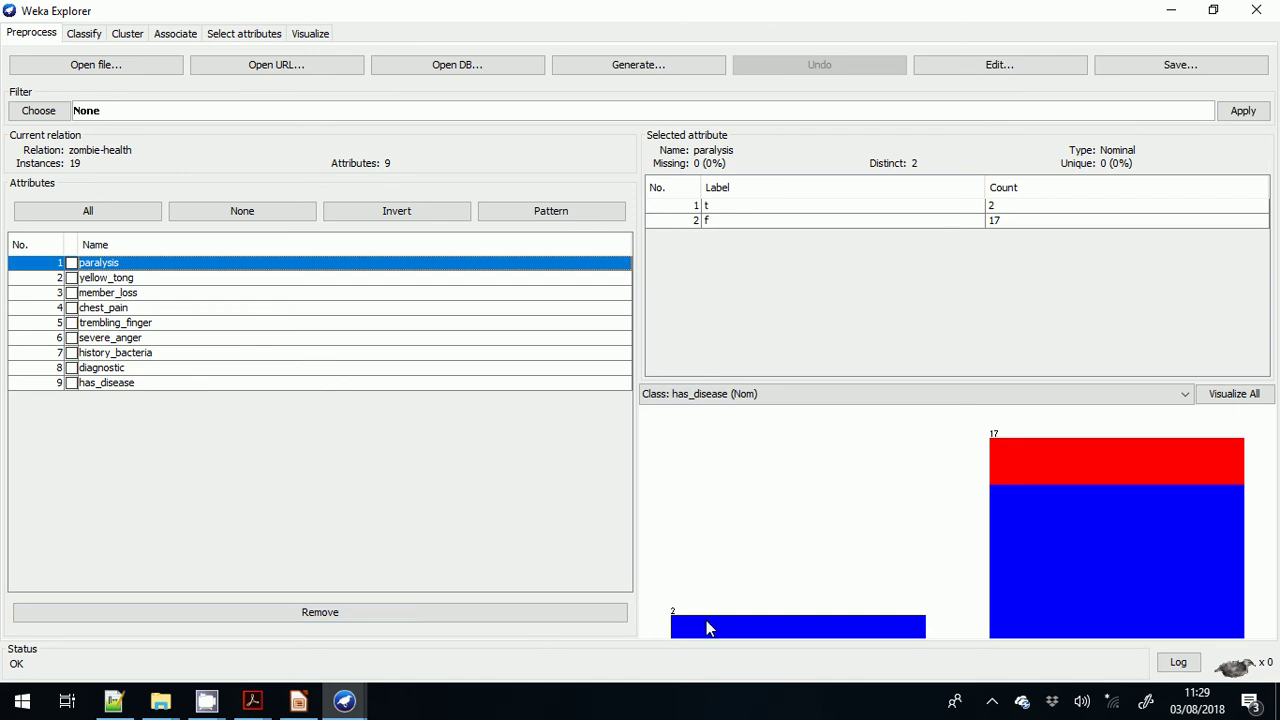
mouse_move(729, 628)
click(96, 281)
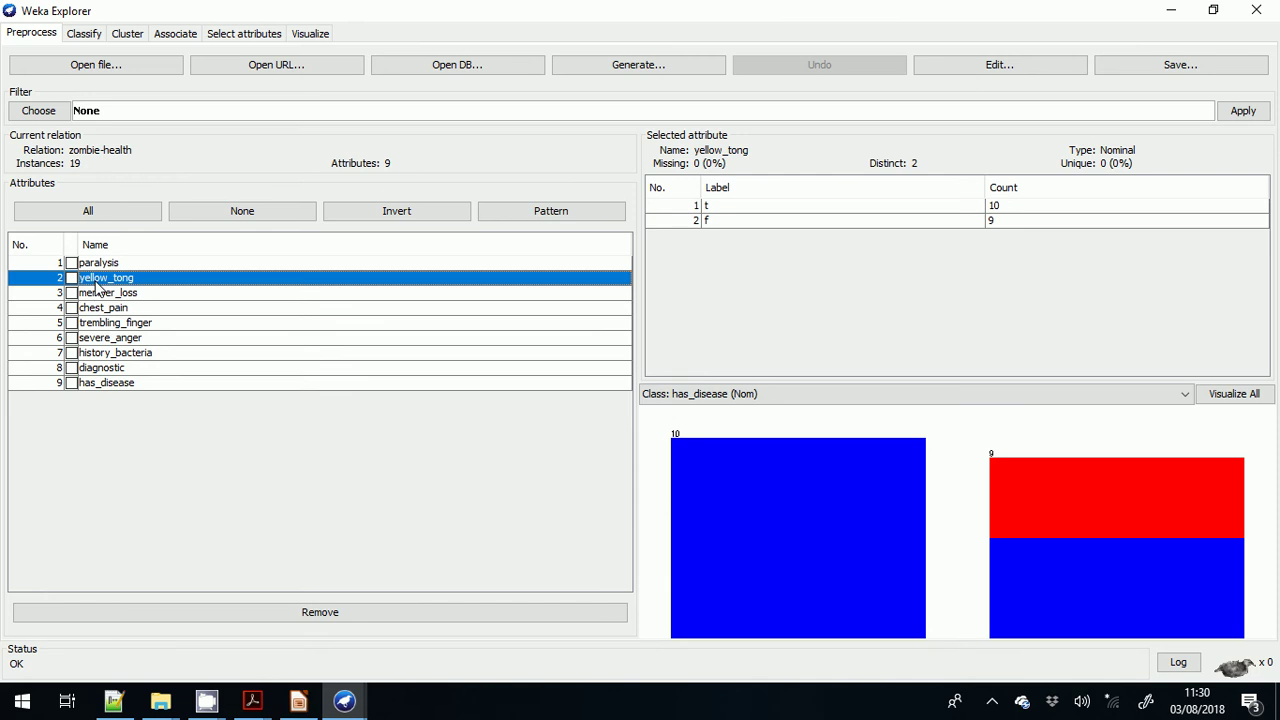
click(116, 297)
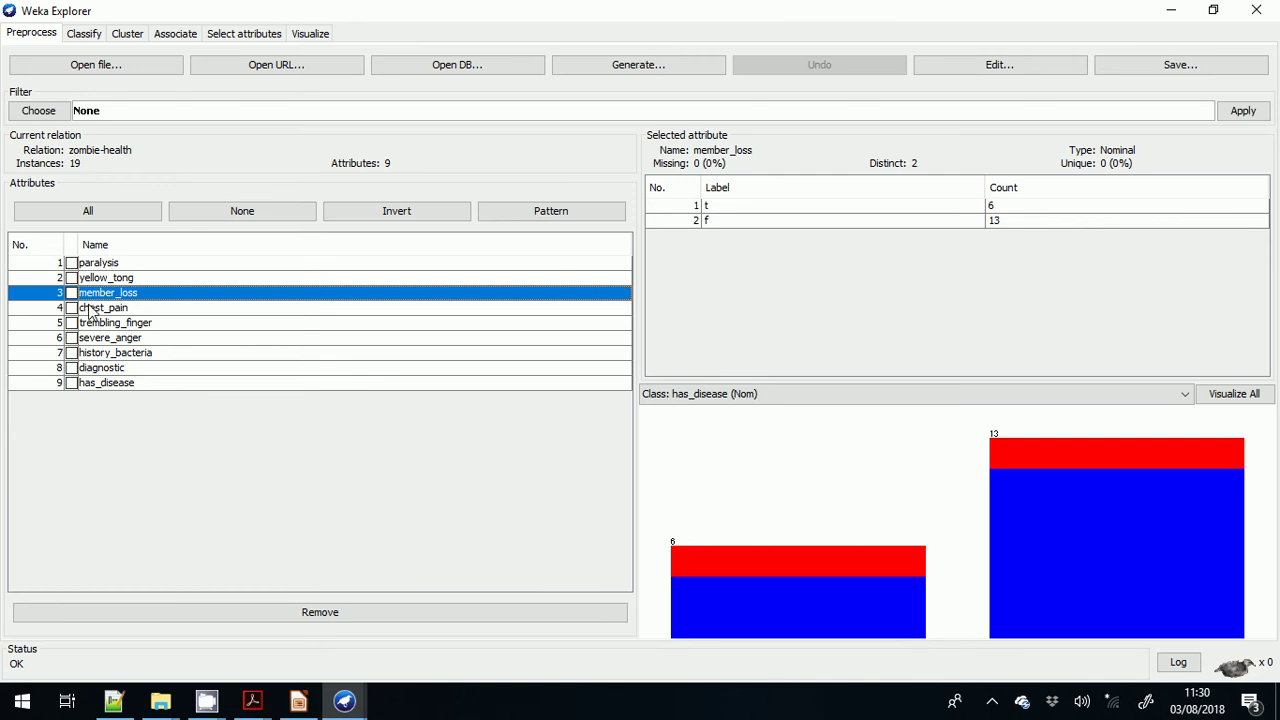
click(95, 309)
click(103, 325)
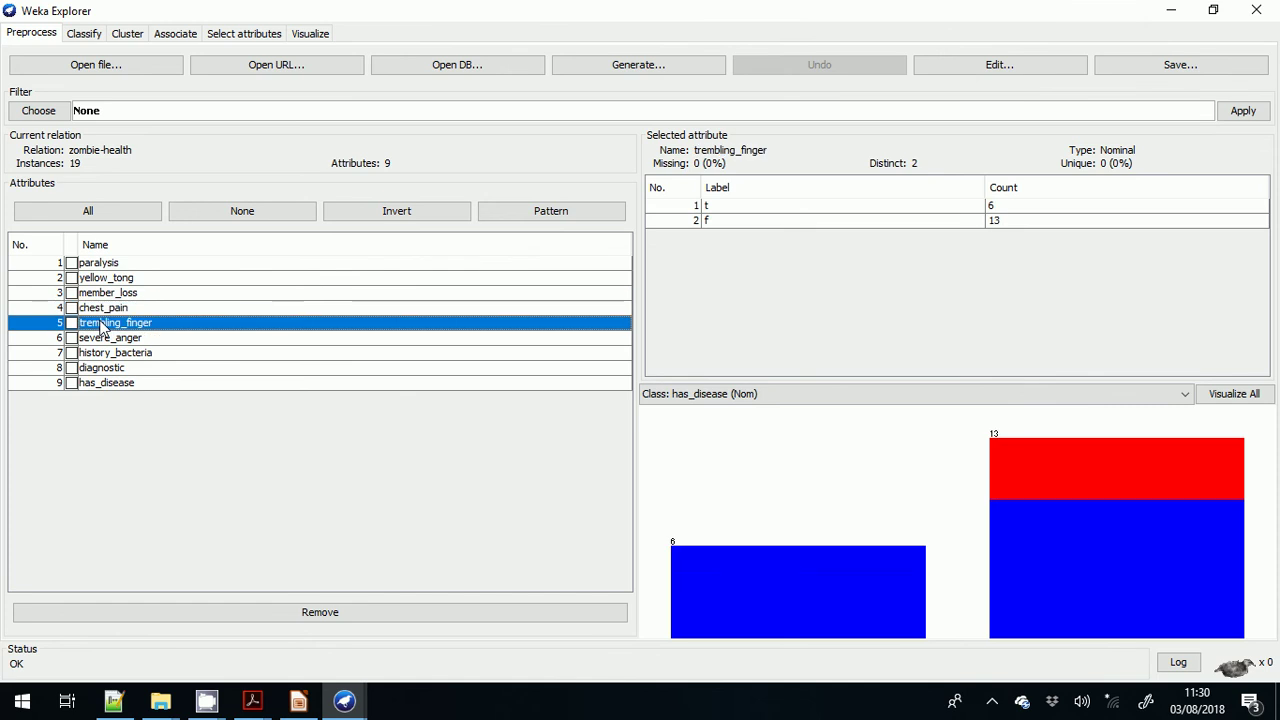
click(101, 340)
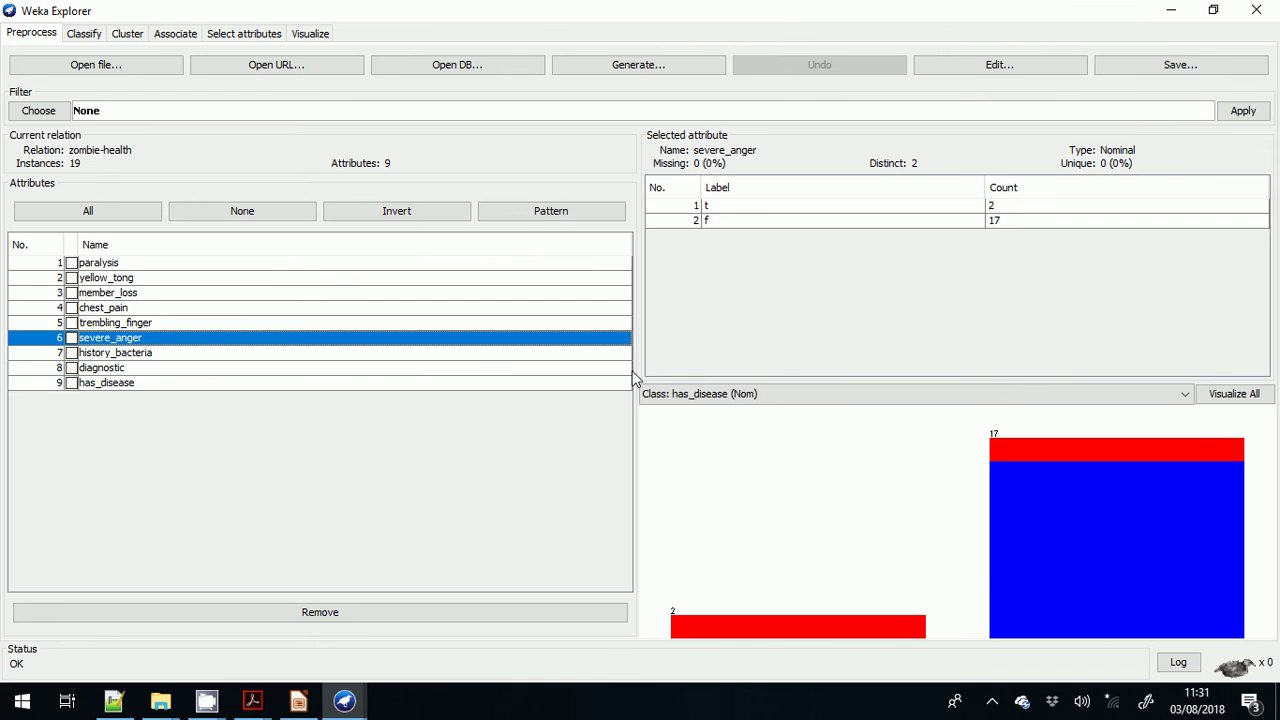
- Set the histogram's class to diagnostic and compare the has_disease, diagnostic and paralysis distributions
click(681, 397)
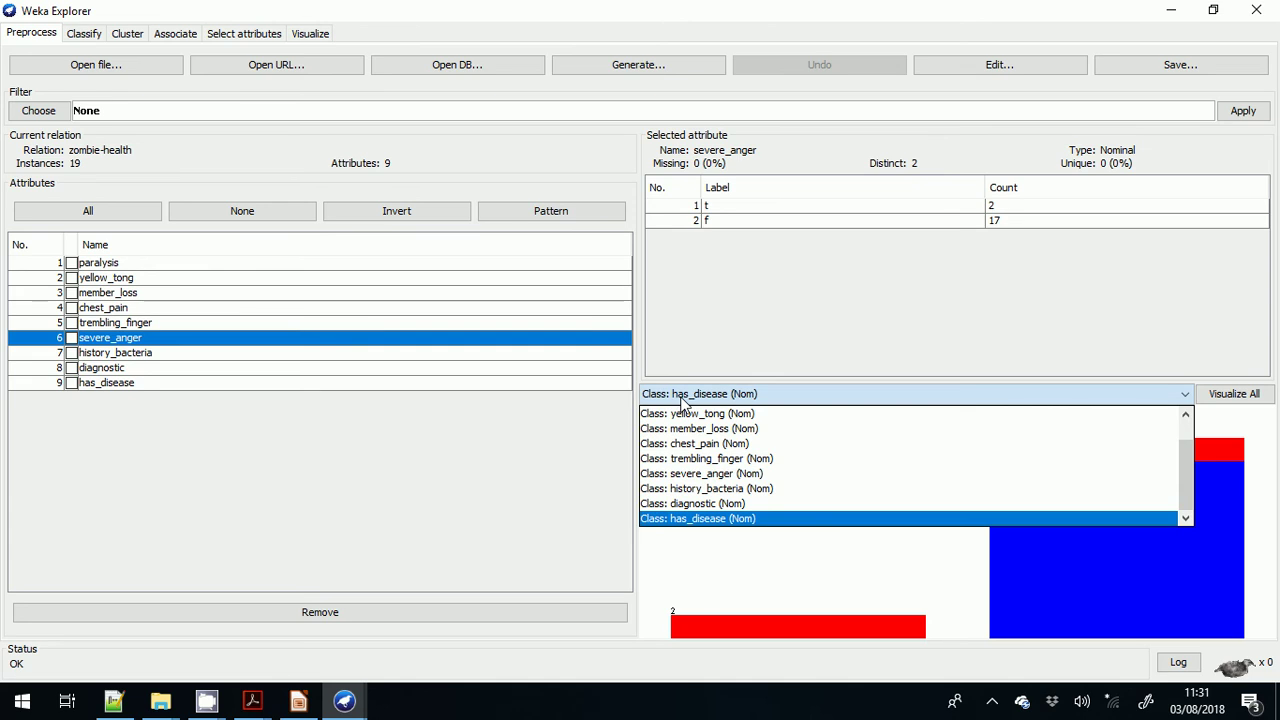
click(677, 504)
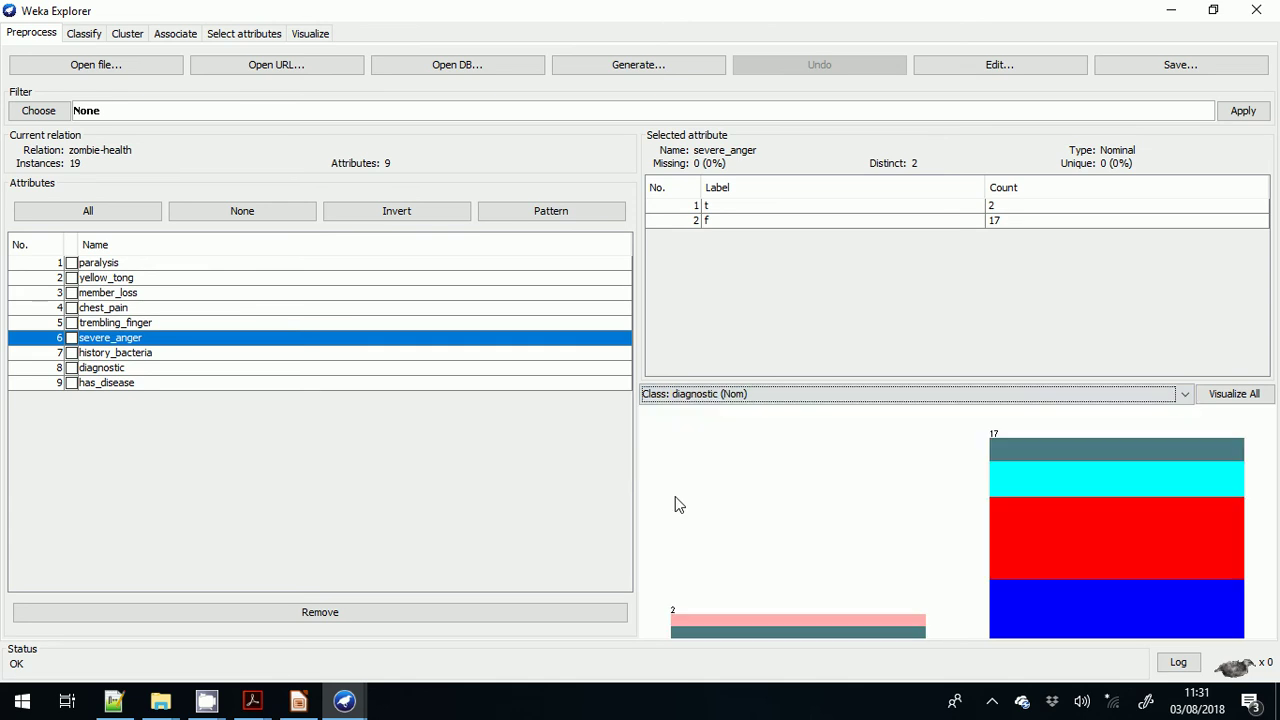
click(162, 385)
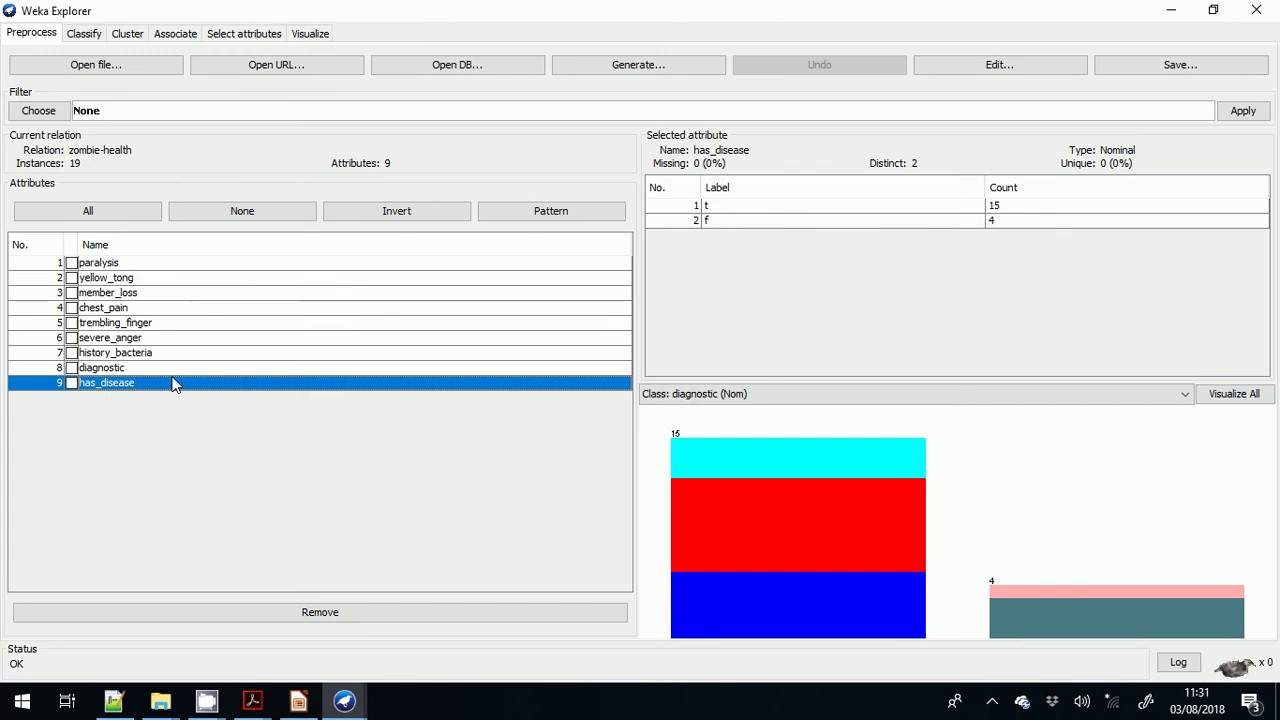
click(173, 371)
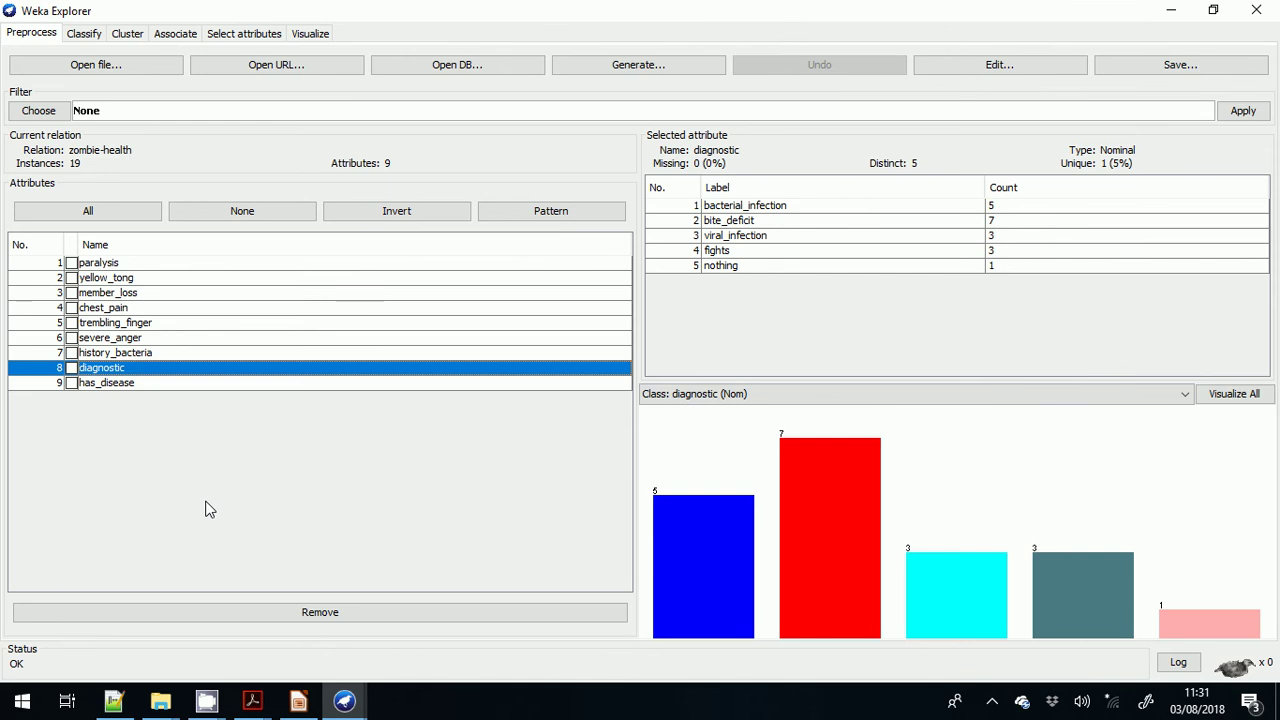
click(98, 264)
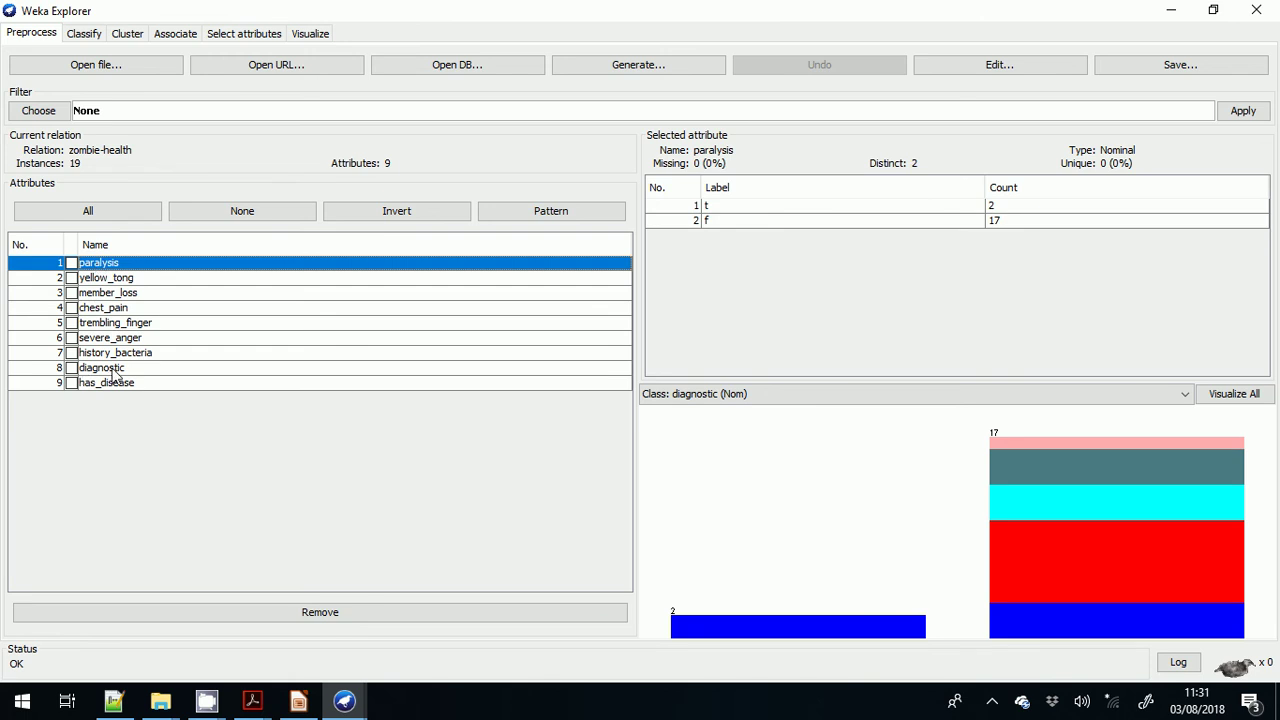
click(114, 373)
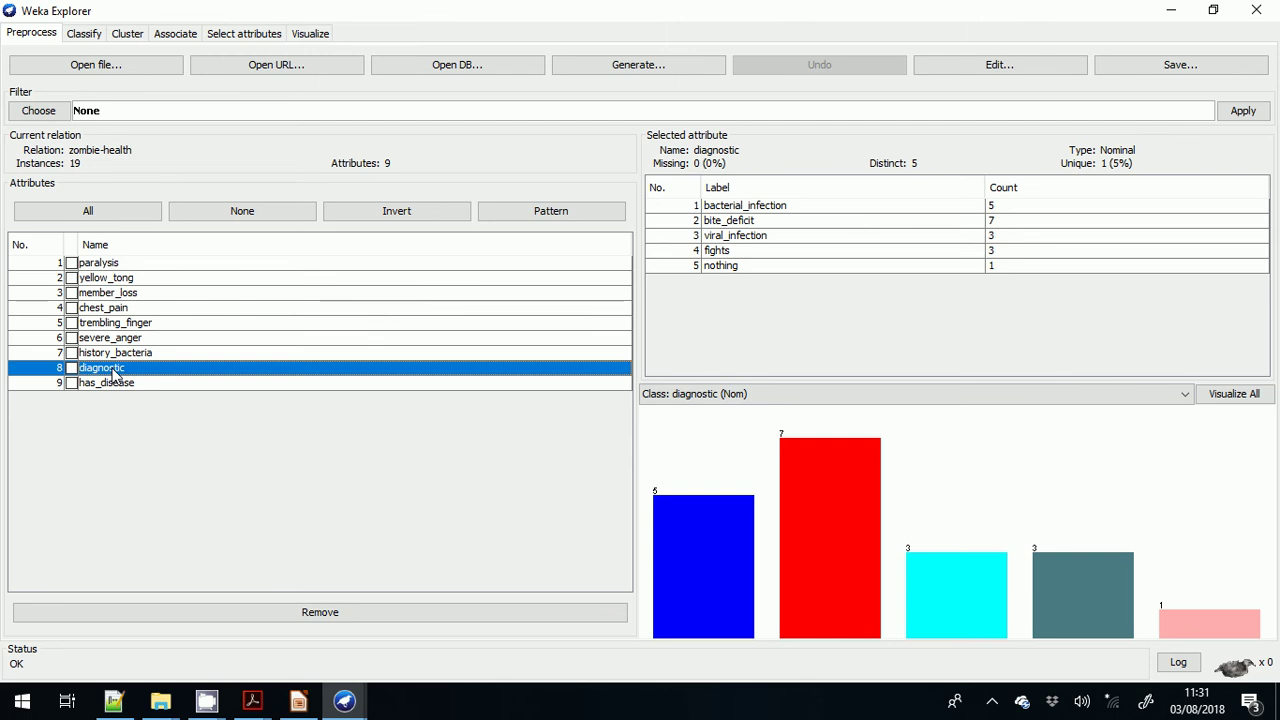
- Compare the paralysis, yellow_tong, member_loss, chest_pain and trembling_finger distributions with the diagnostic class distribution
click(137, 263)
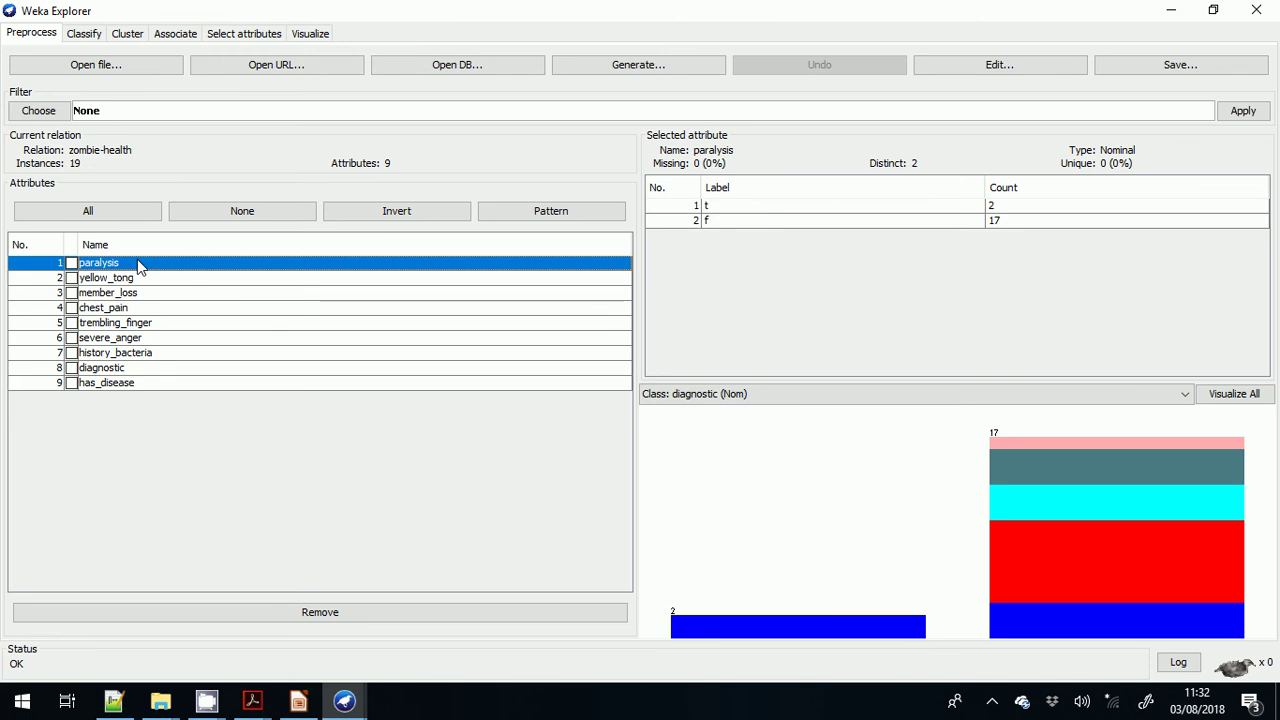
click(122, 280)
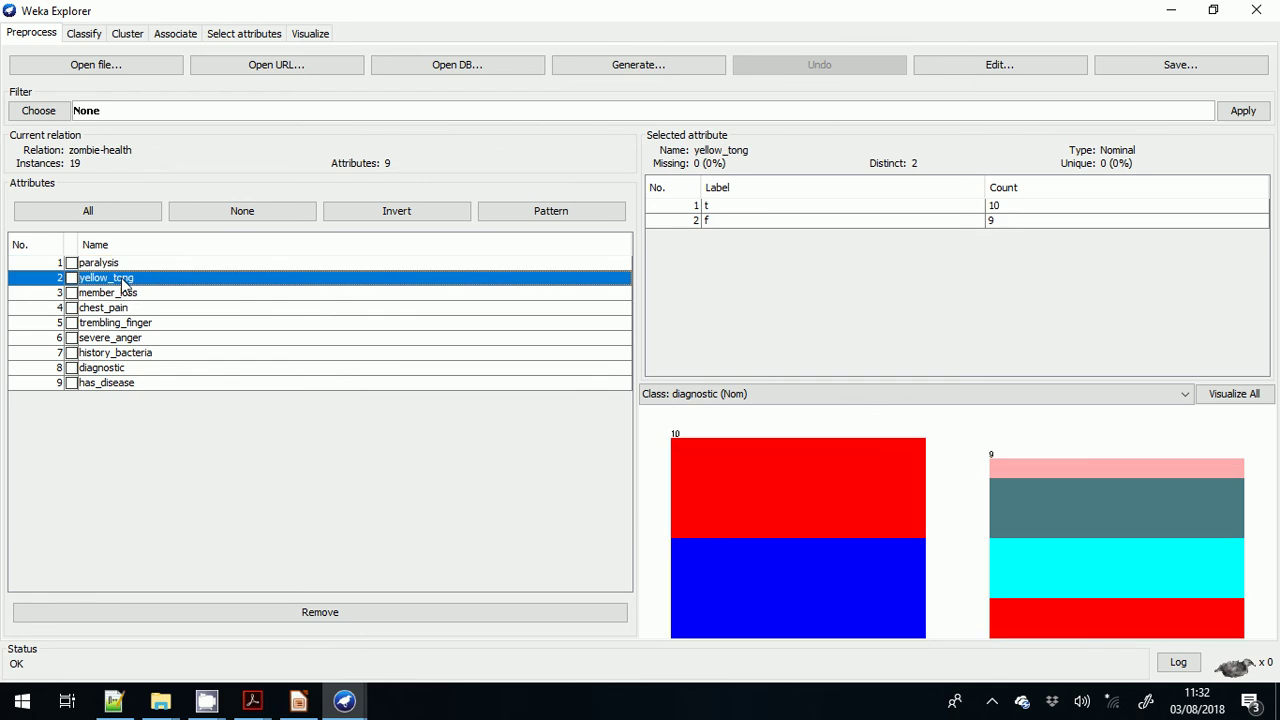
click(123, 374)
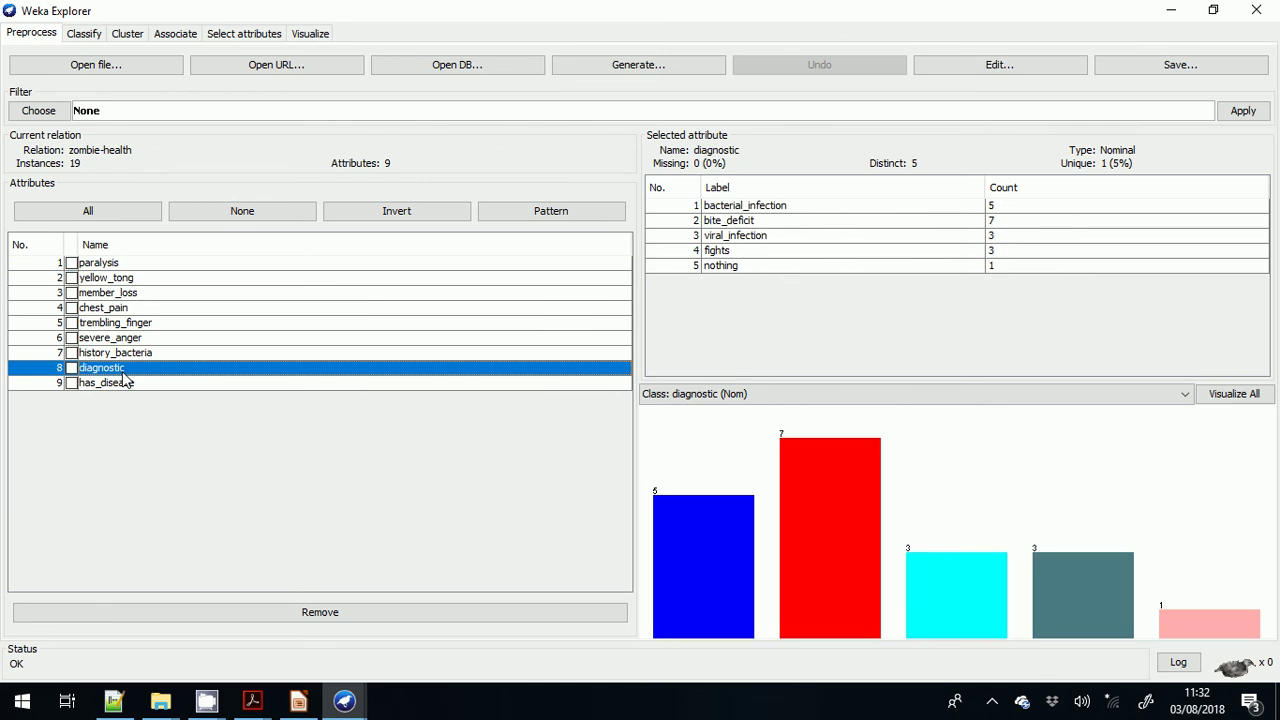
click(128, 282)
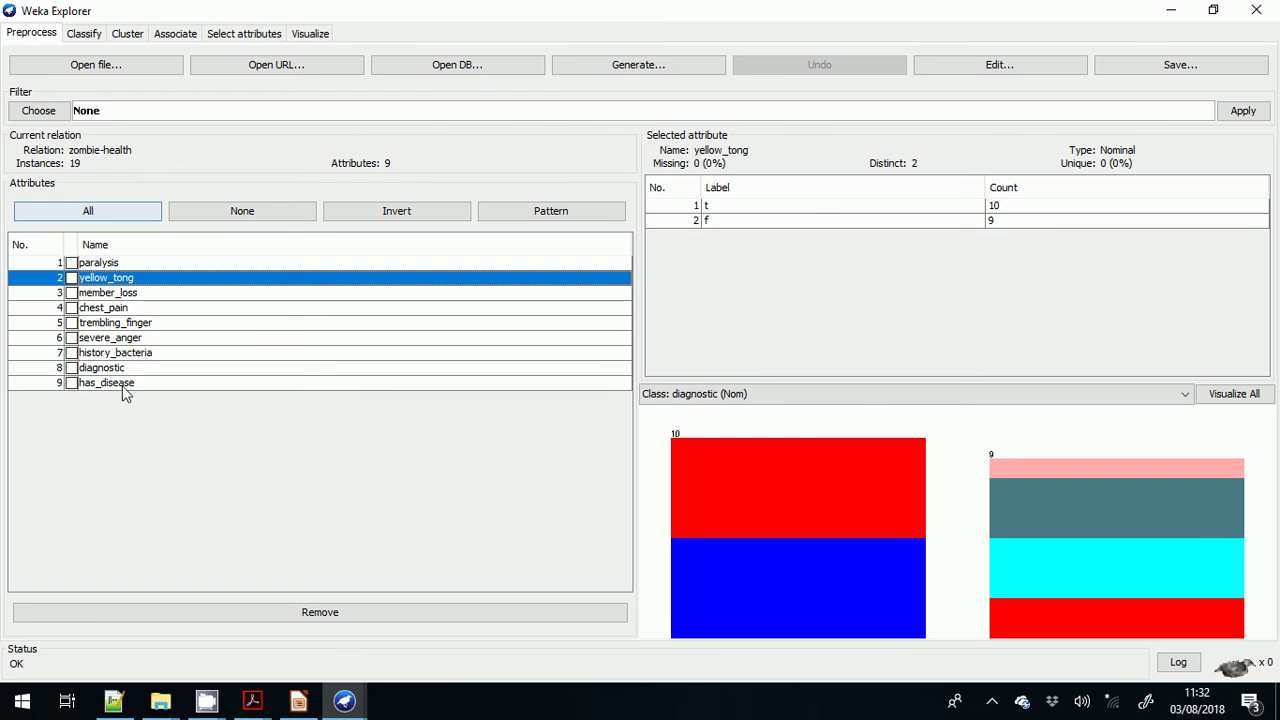
click(117, 295)
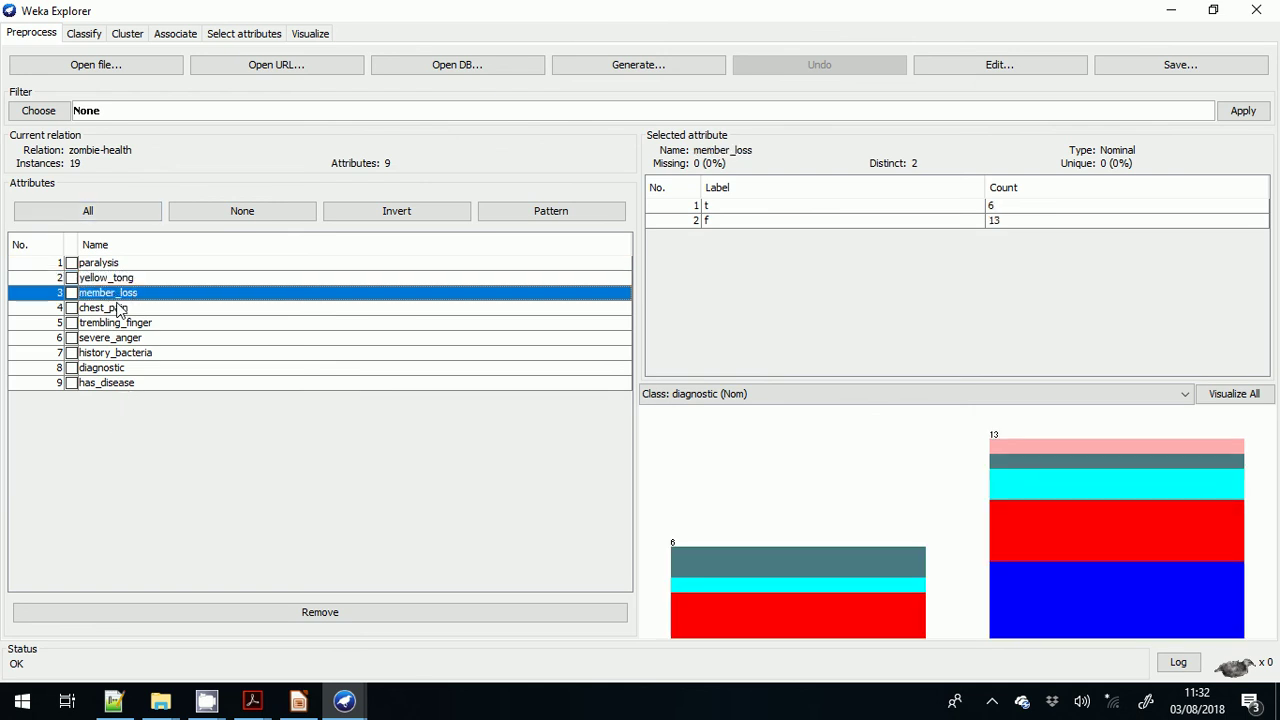
click(118, 310)
click(117, 323)
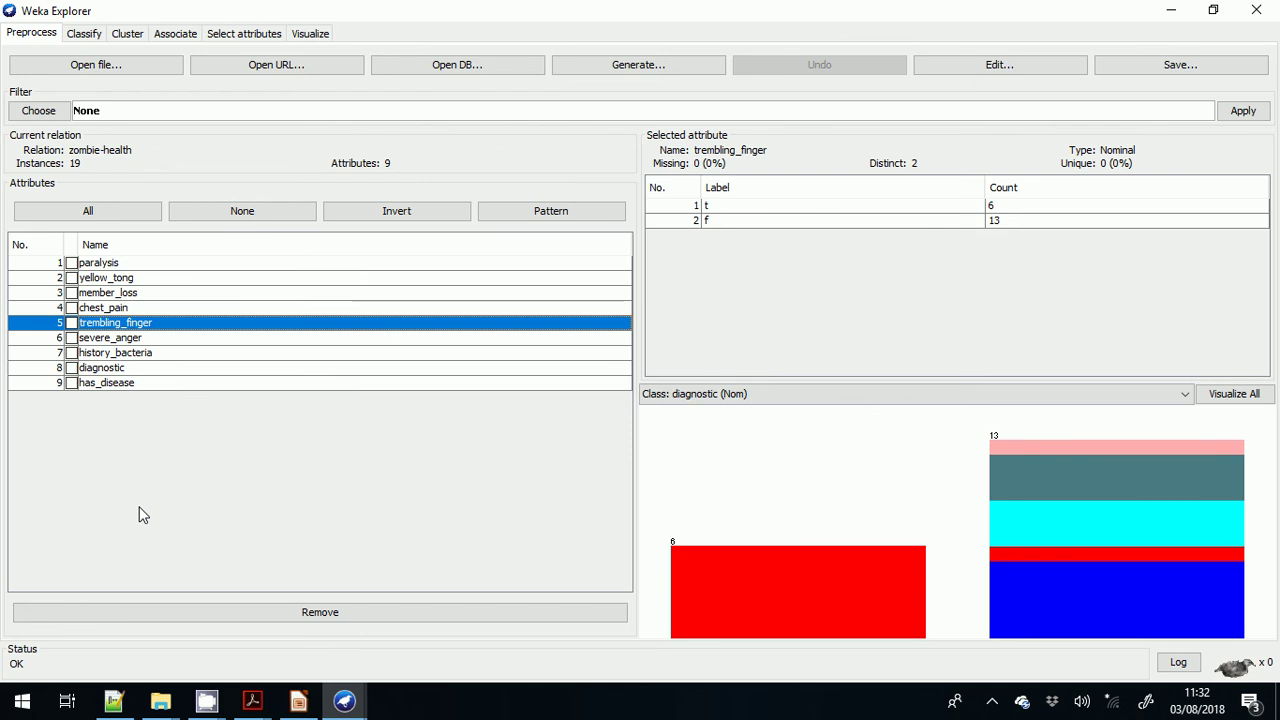
click(127, 369)
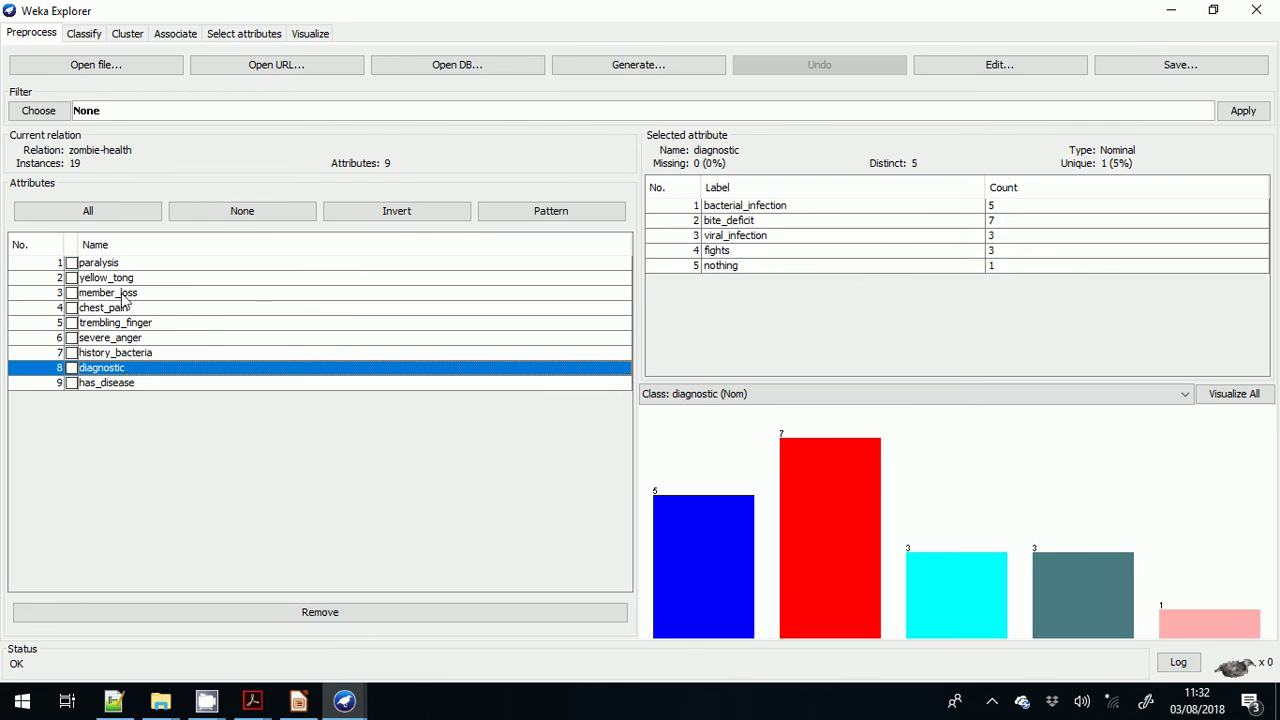
click(127, 329)
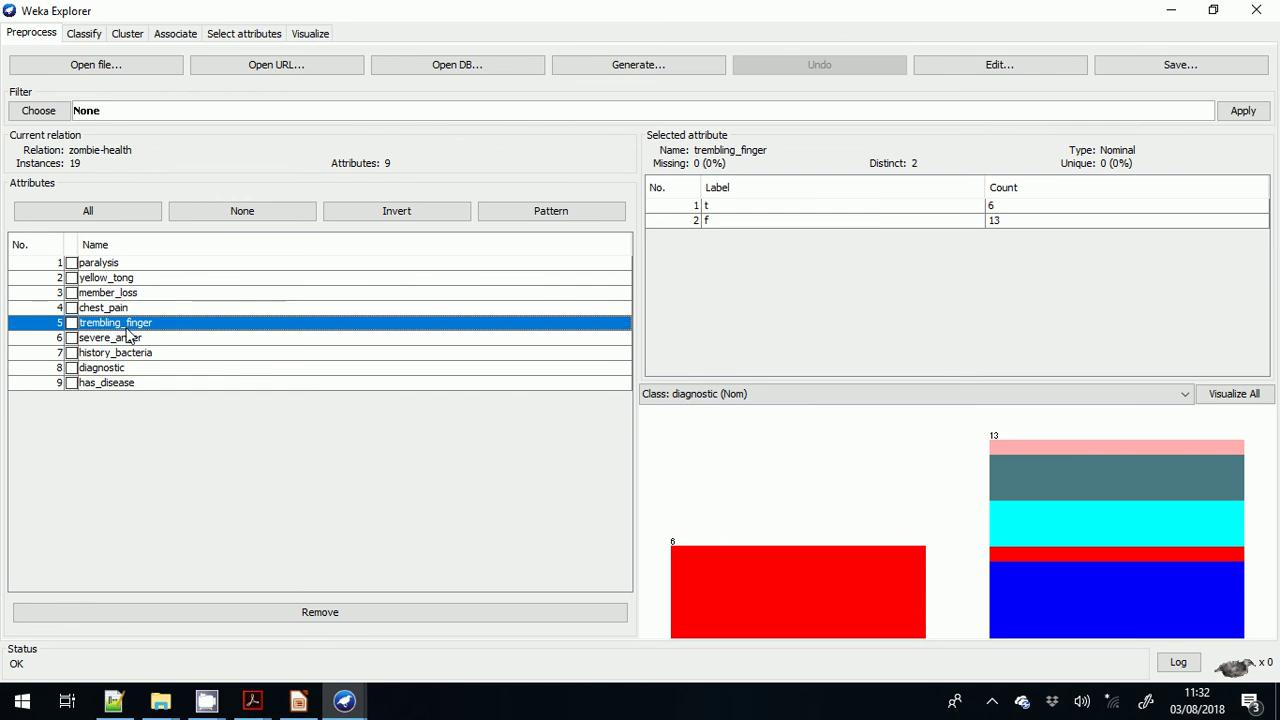
- Remove the has_disease attribute from the zombie-health dataset
click(71, 383)
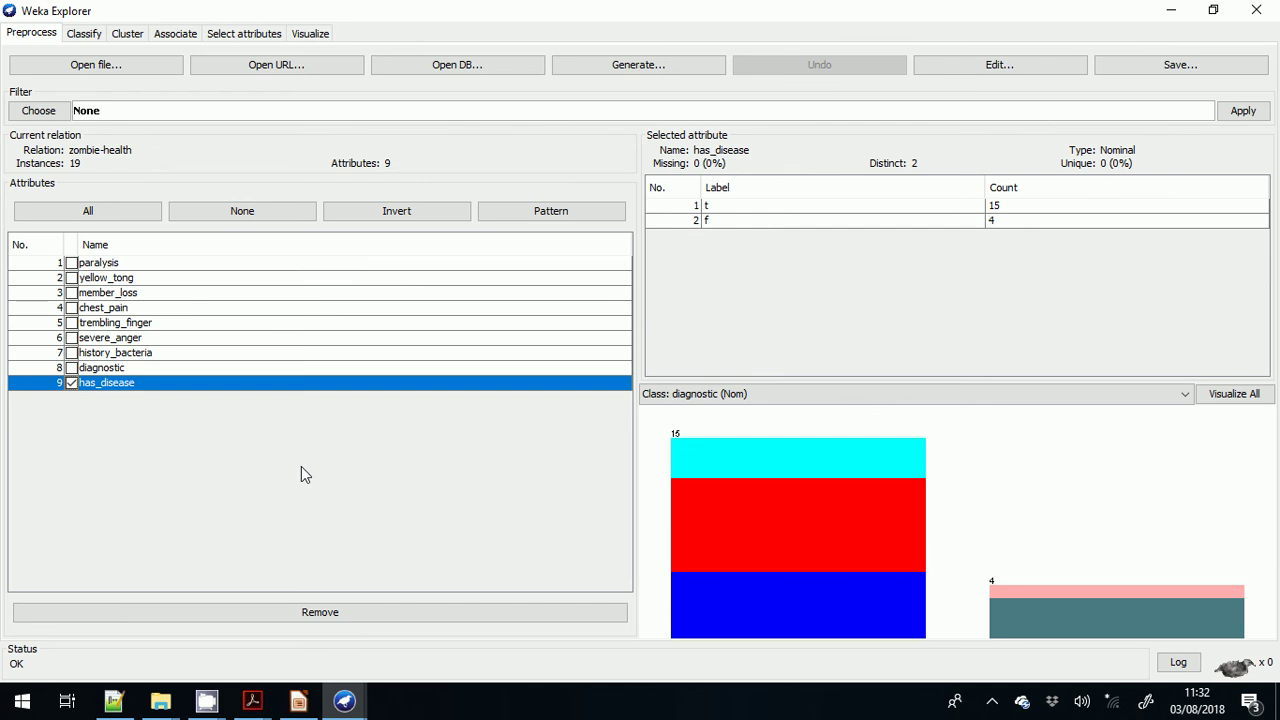
click(316, 613)
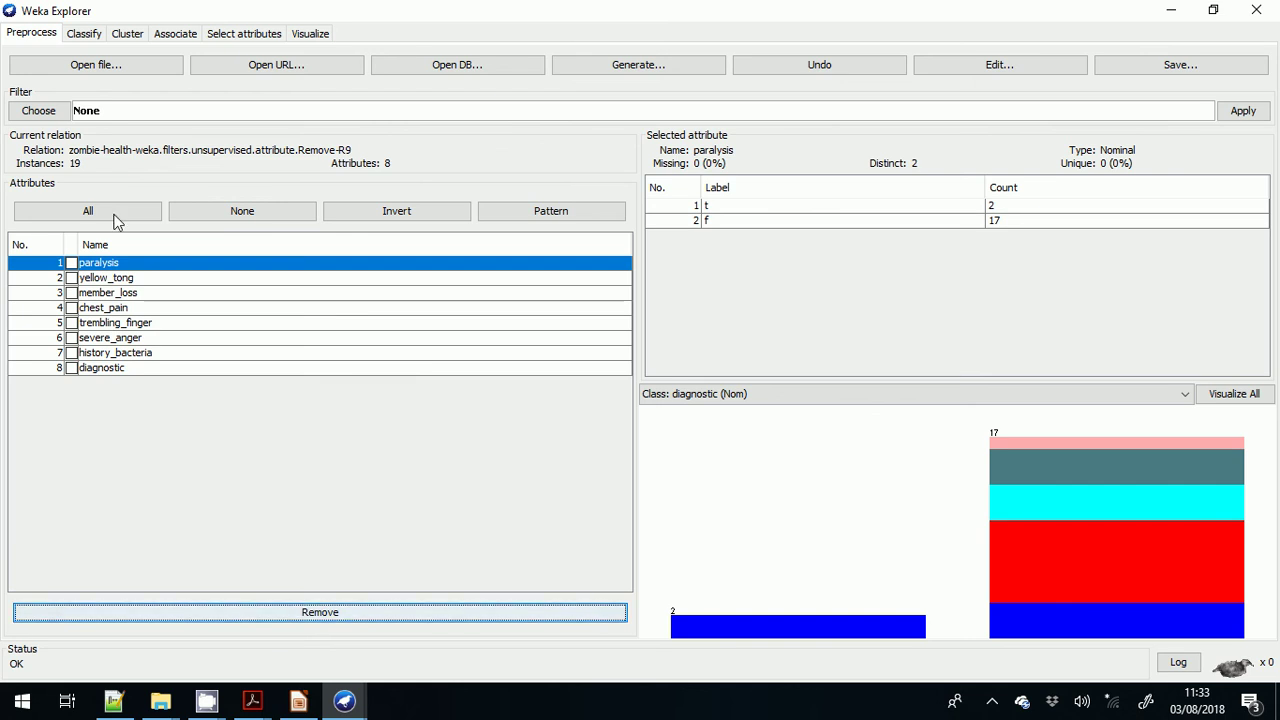
- Choose the J48 tree classifier and run it on the diagnostic class with 10-fold cross-validation
click(85, 34)
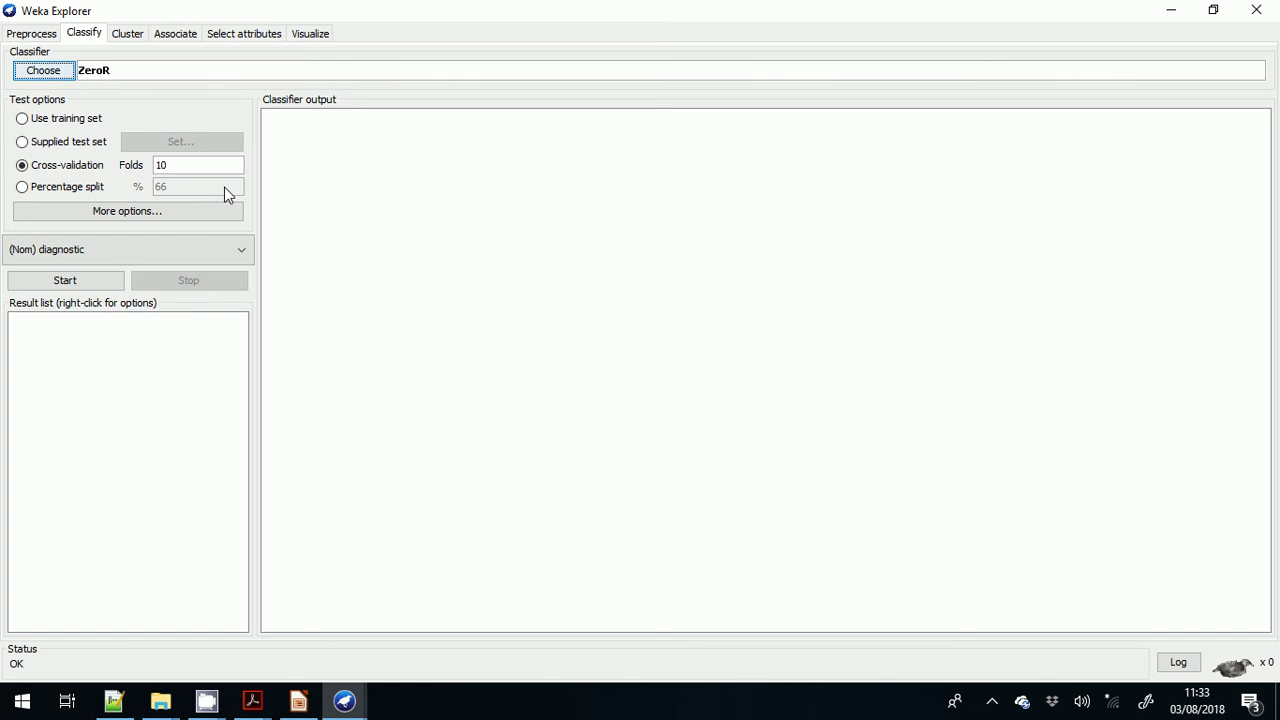
click(50, 73)
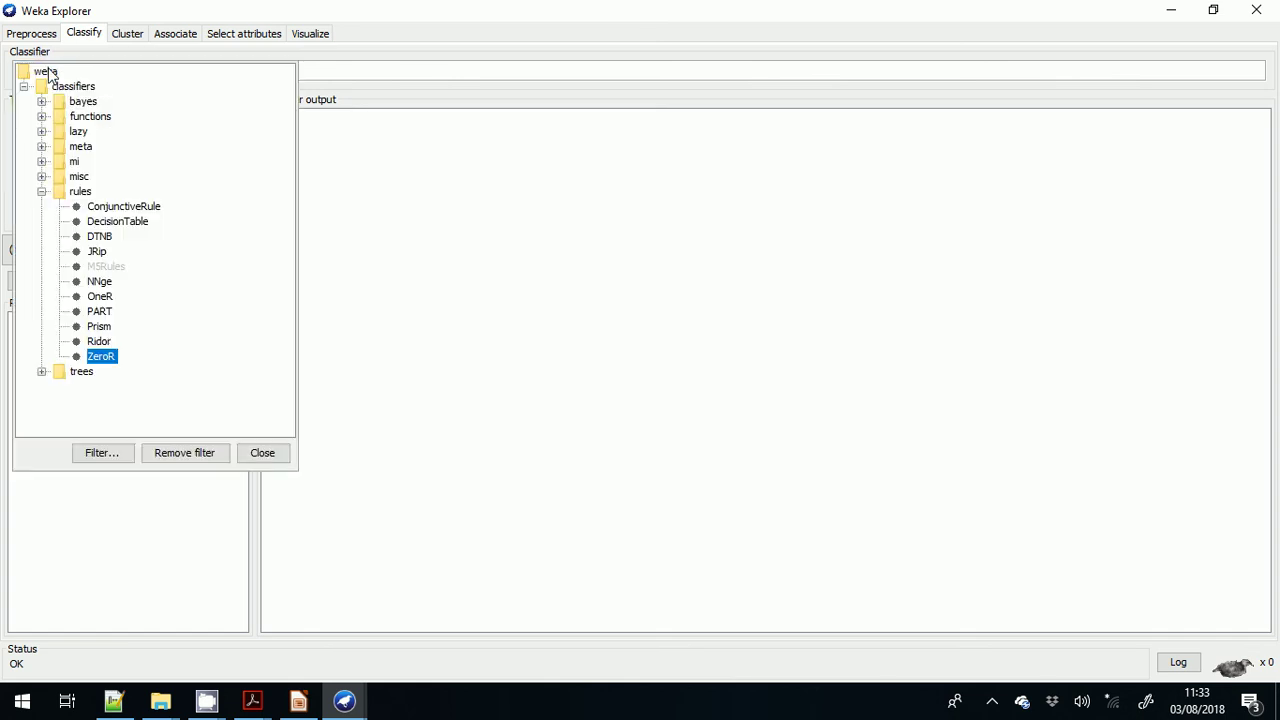
click(42, 372)
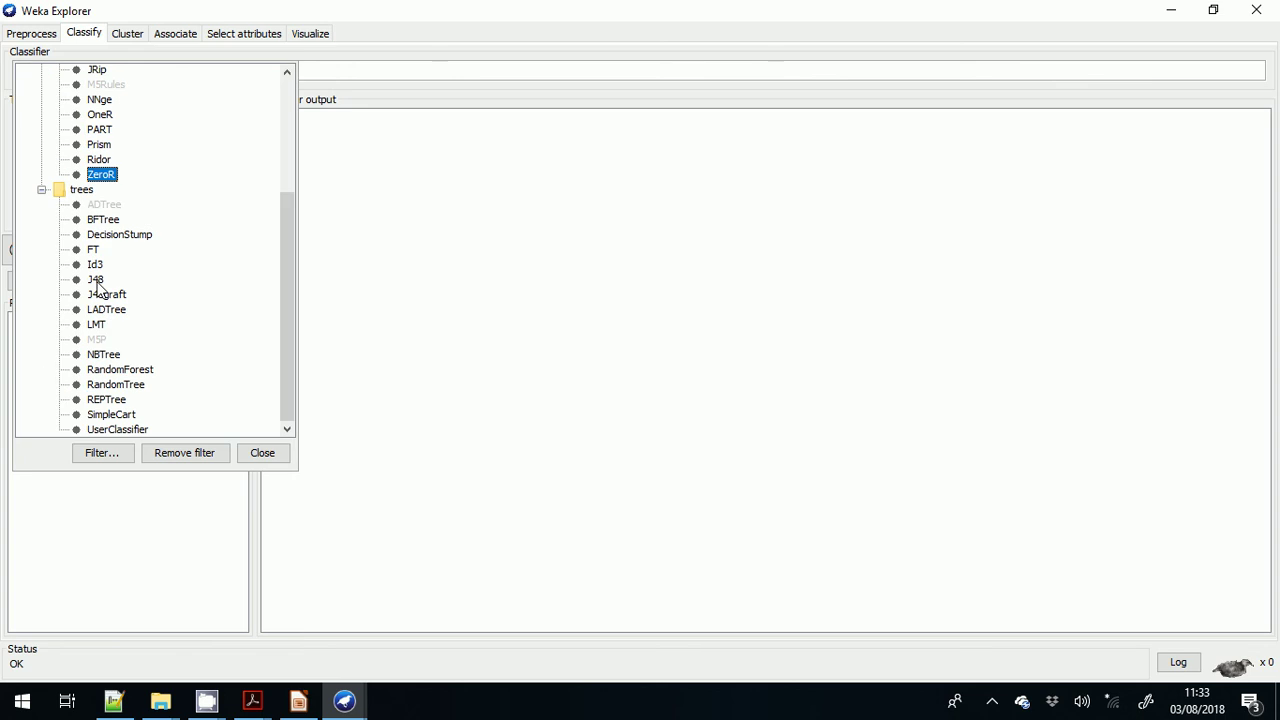
mouse_move(97, 284)
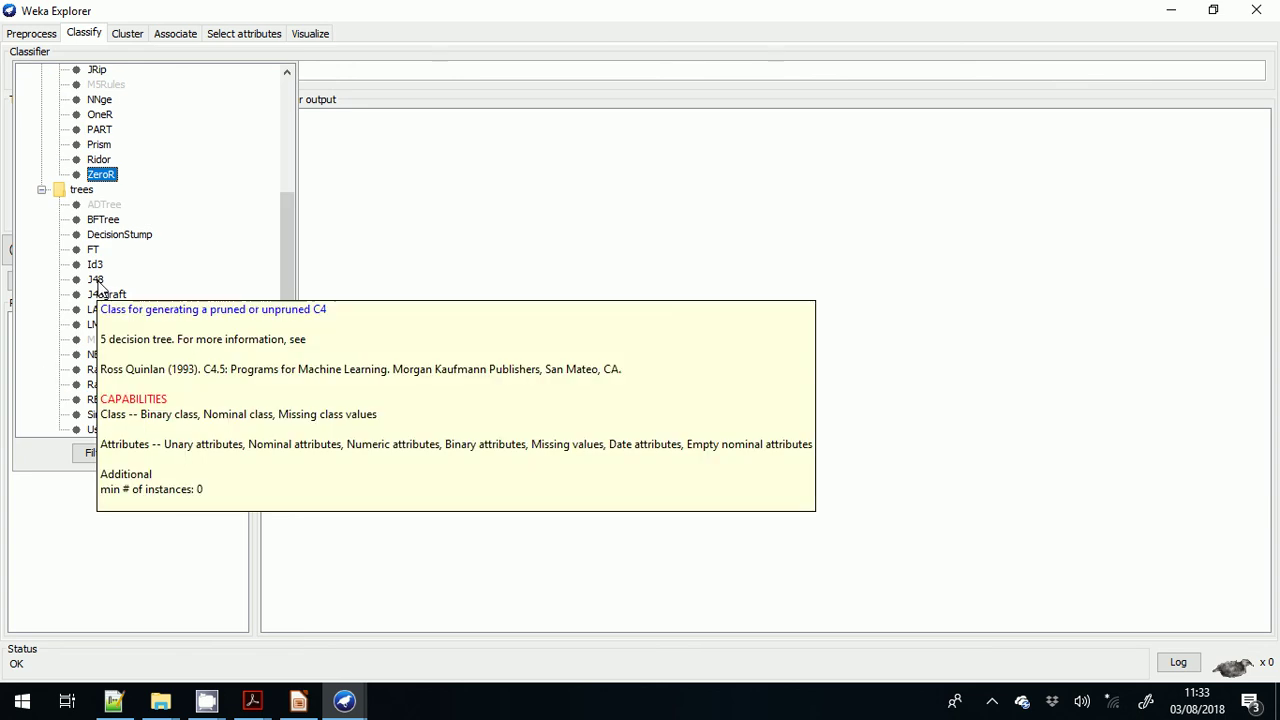
click(97, 284)
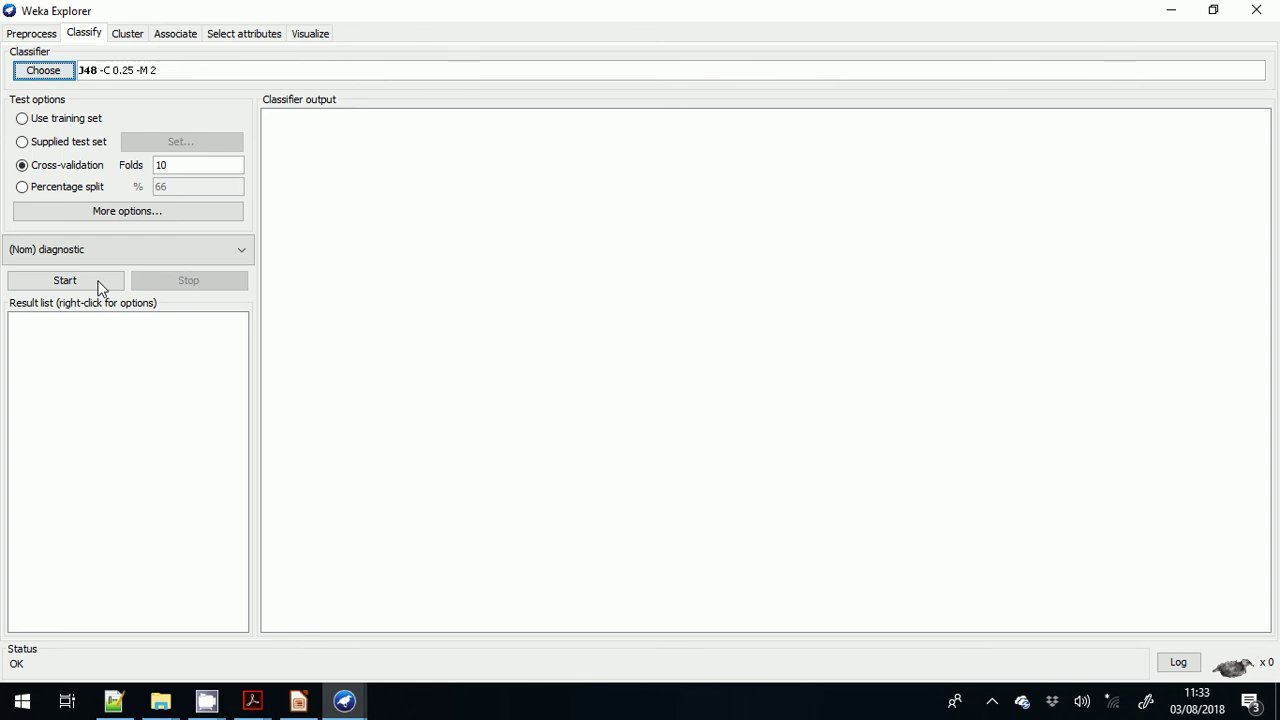
click(86, 289)
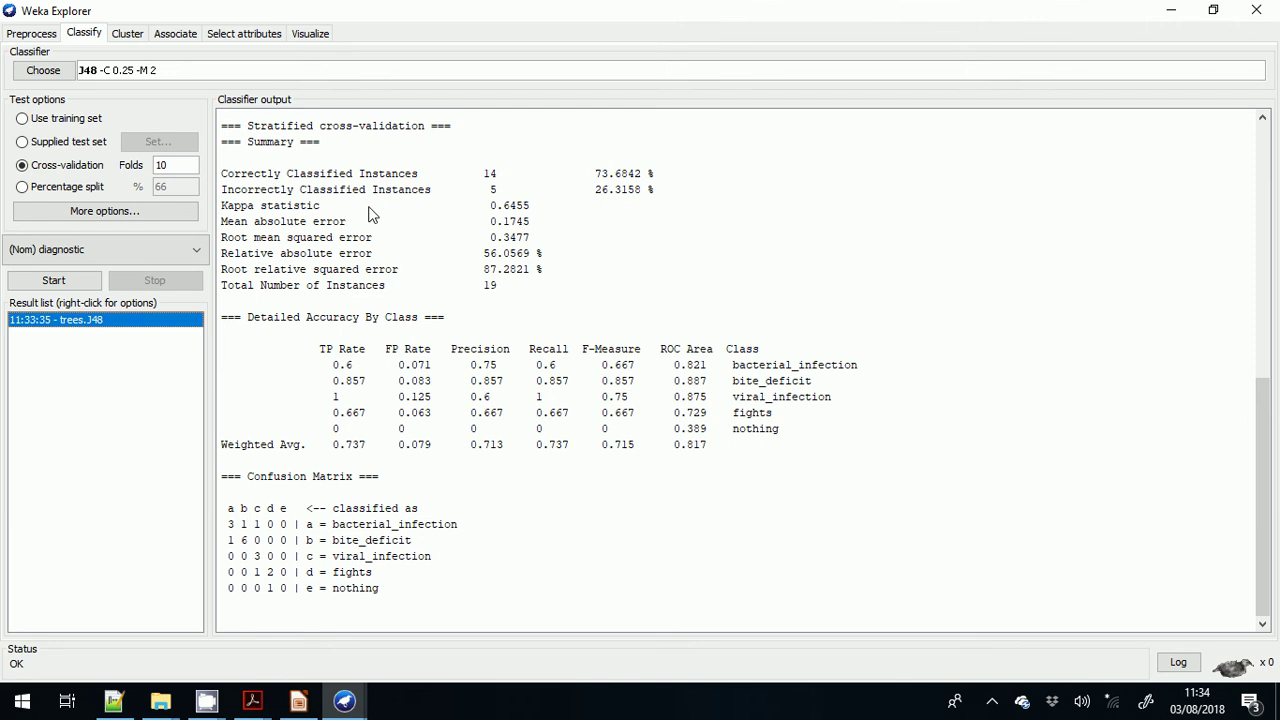
- Visualize the decision tree of the trees.J48 result and maximize the tree window
right_click(124, 331)
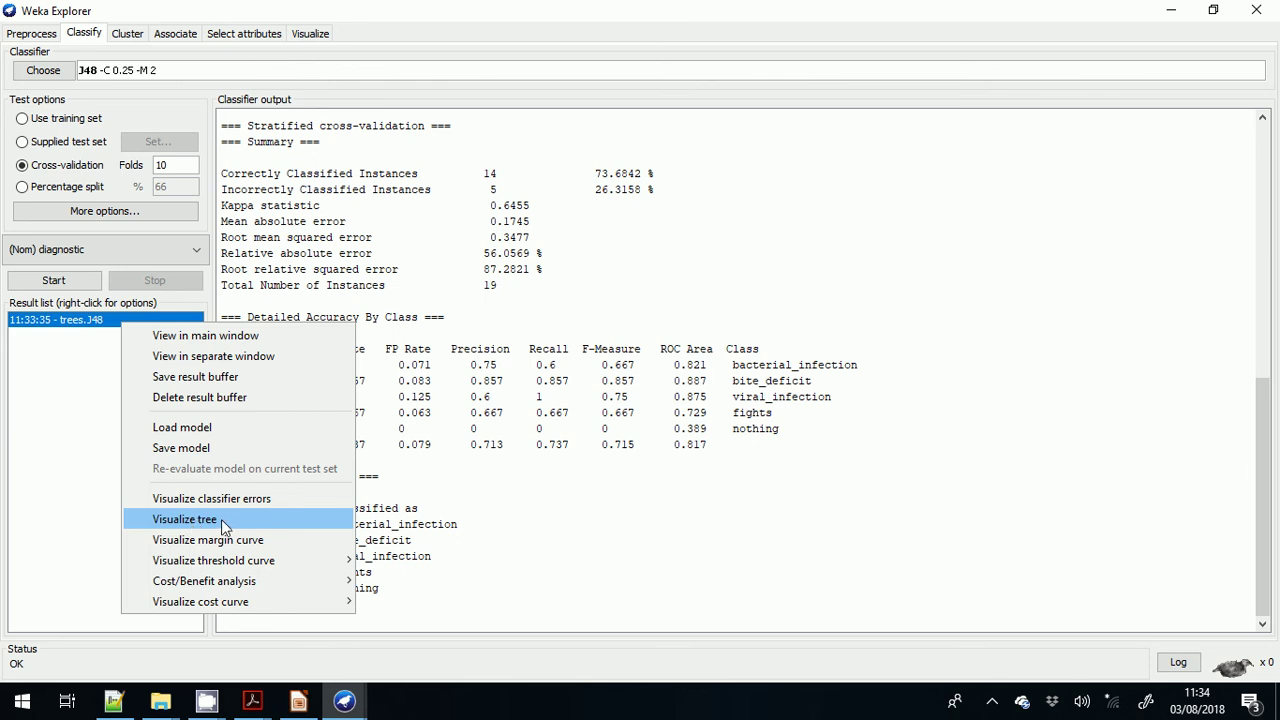
click(346, 702)
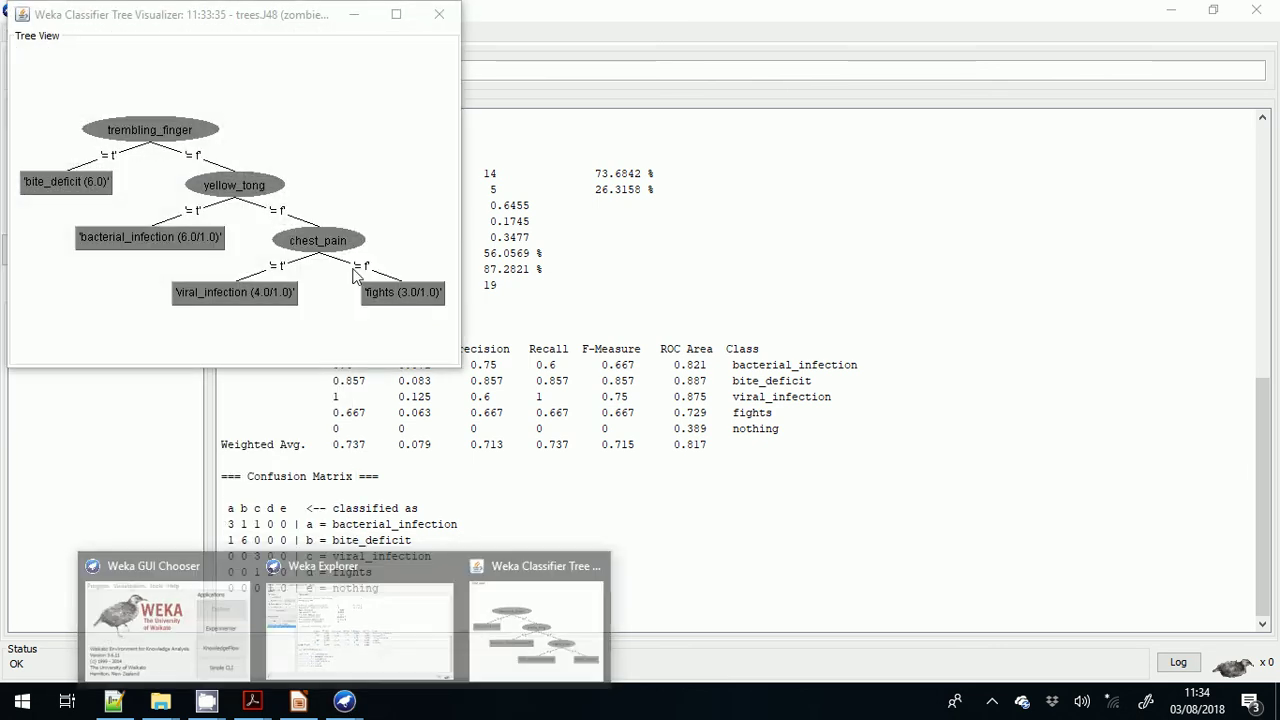
click(396, 14)
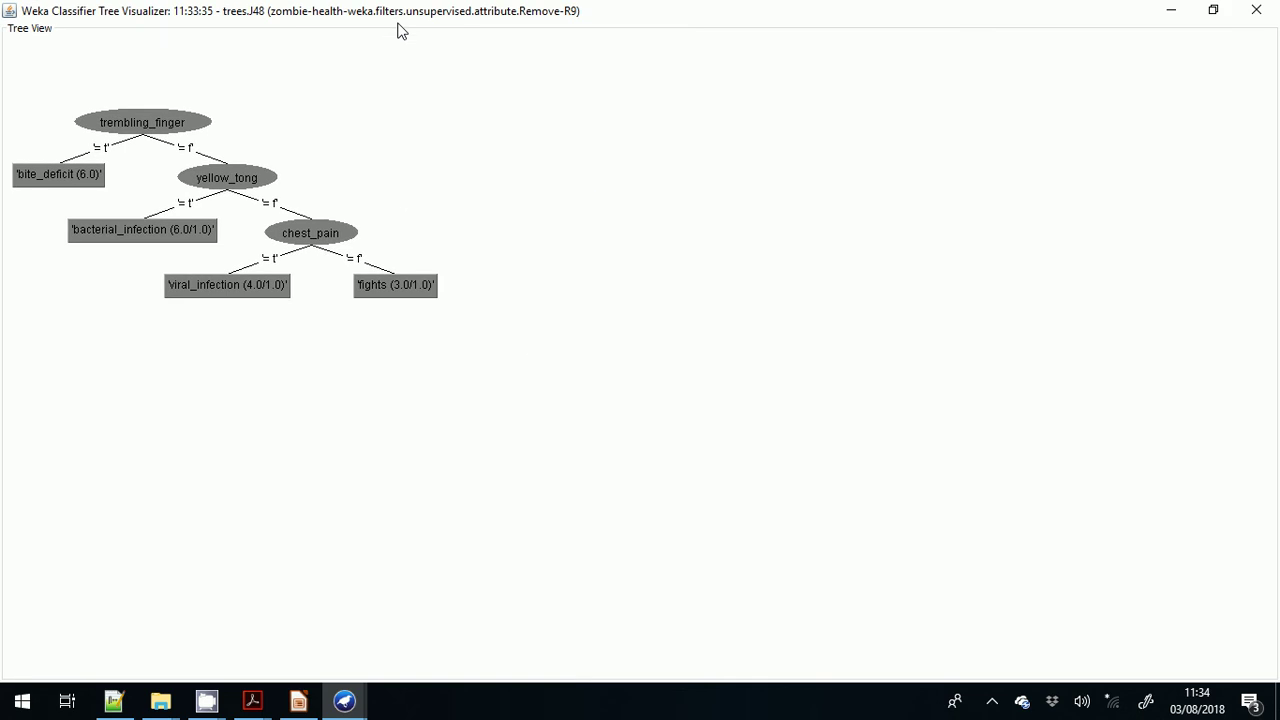
- Set the tree's font to Size 22 and fit the decision tree to the screen
right_click(397, 173)
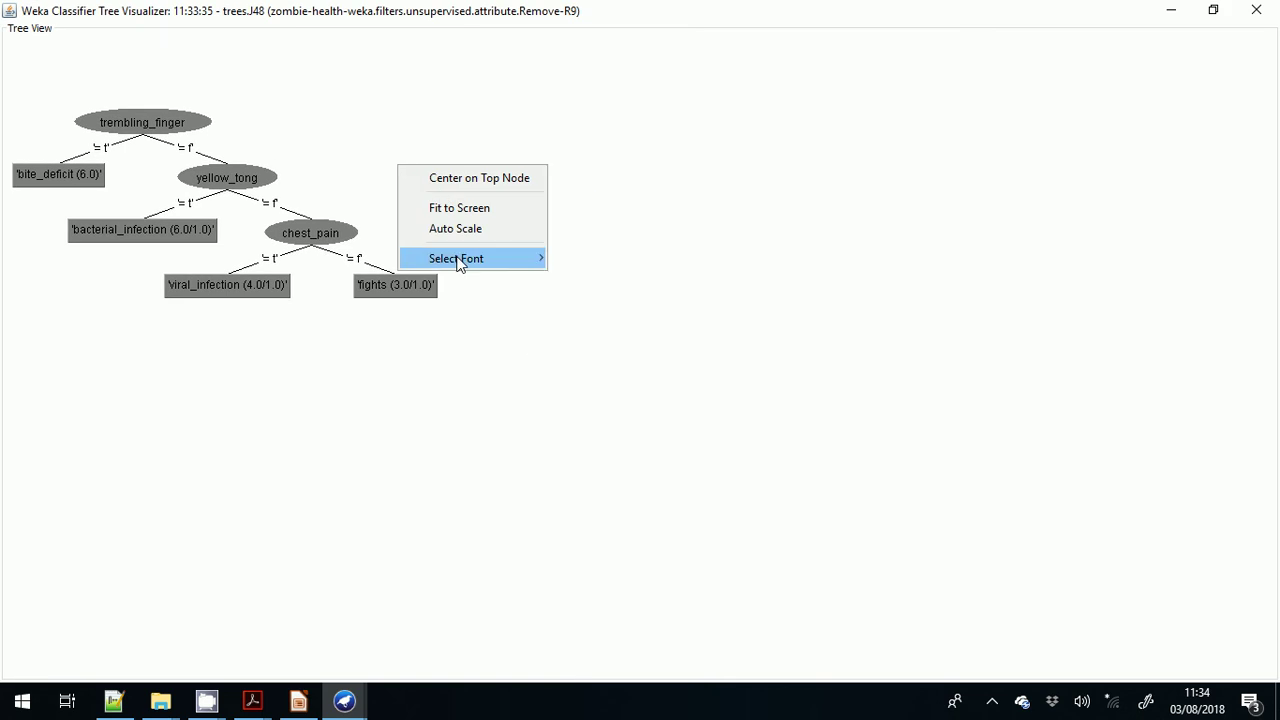
mouse_move(458, 262)
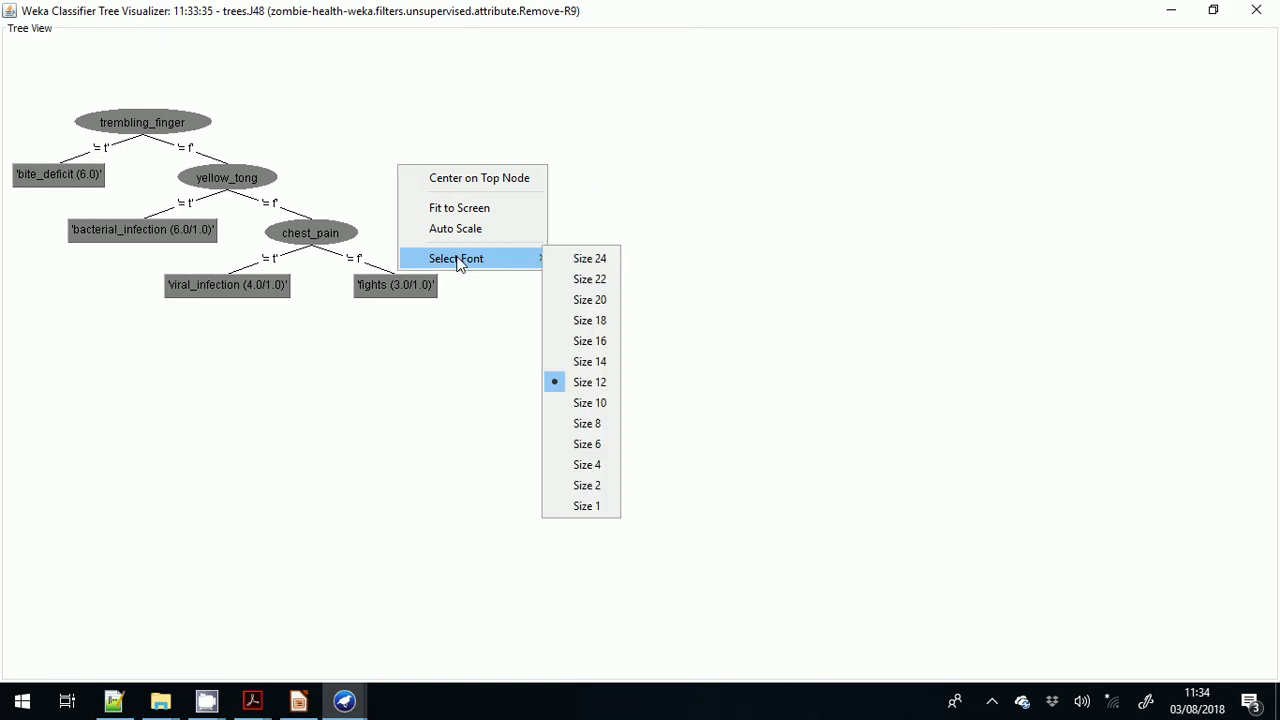
click(587, 280)
right_click(583, 281)
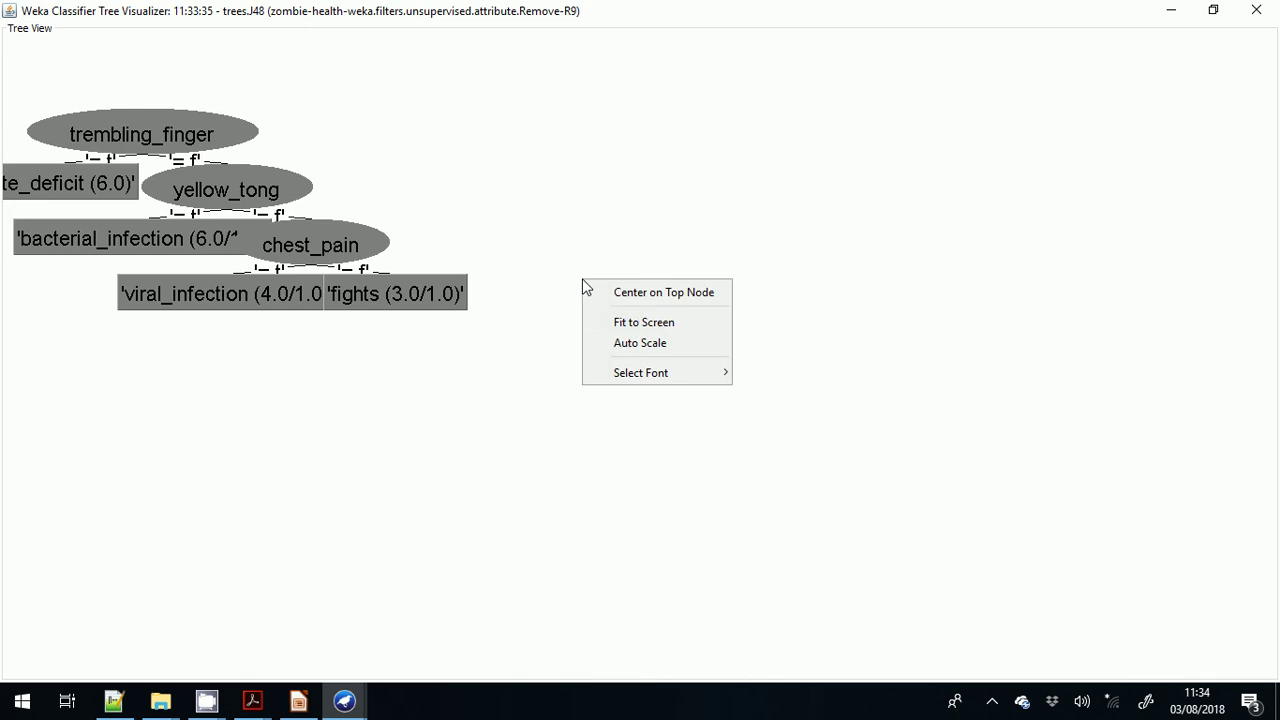
click(621, 325)
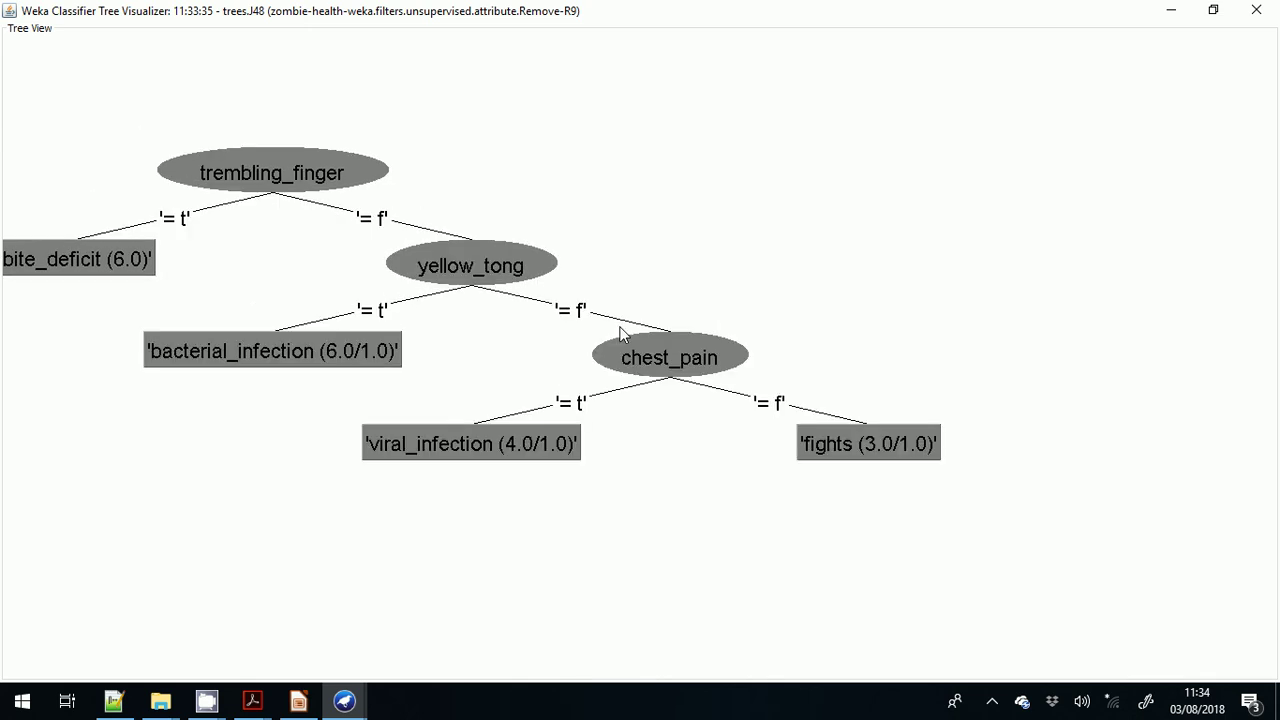